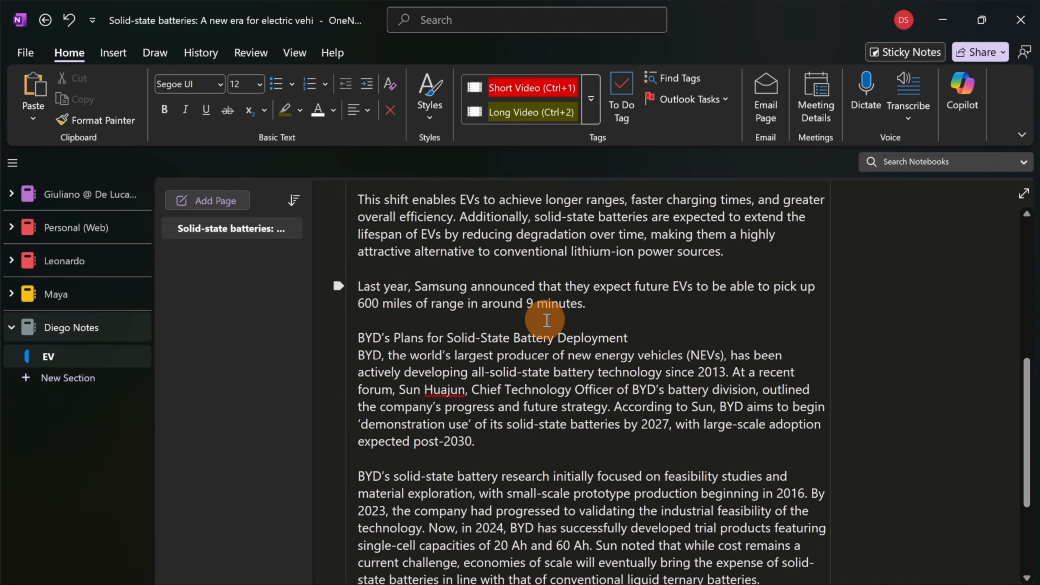
Step: At the top of the solid-state batteries page, have Copilot generate notes from "Give me a quote about electric vehicles from the web?"
{"action": "scroll", "coordinate": [546, 323], "scroll_direction": "up", "scroll_amount": 15}
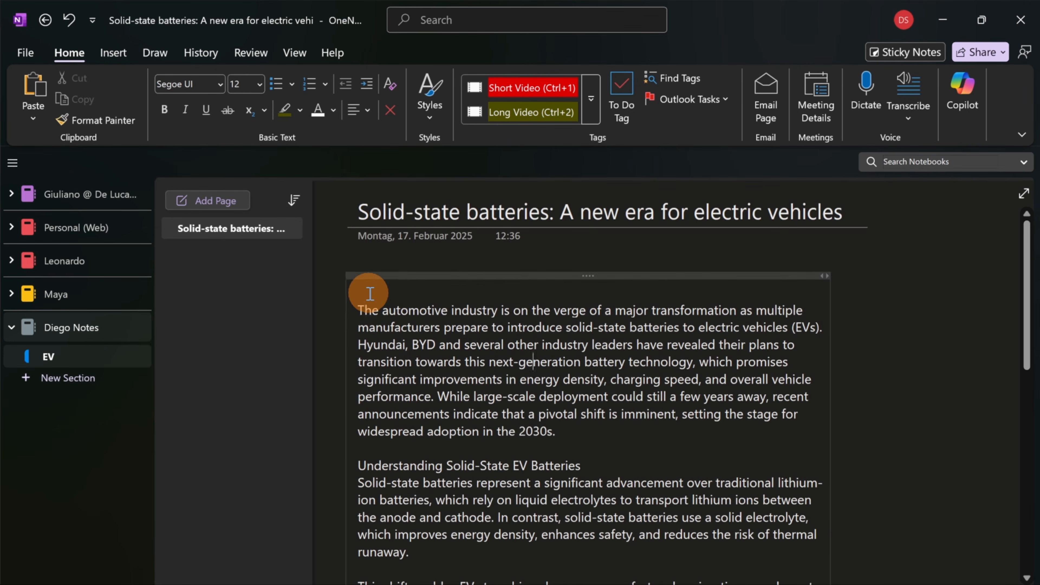
{"action": "left_click", "coordinate": [370, 294]}
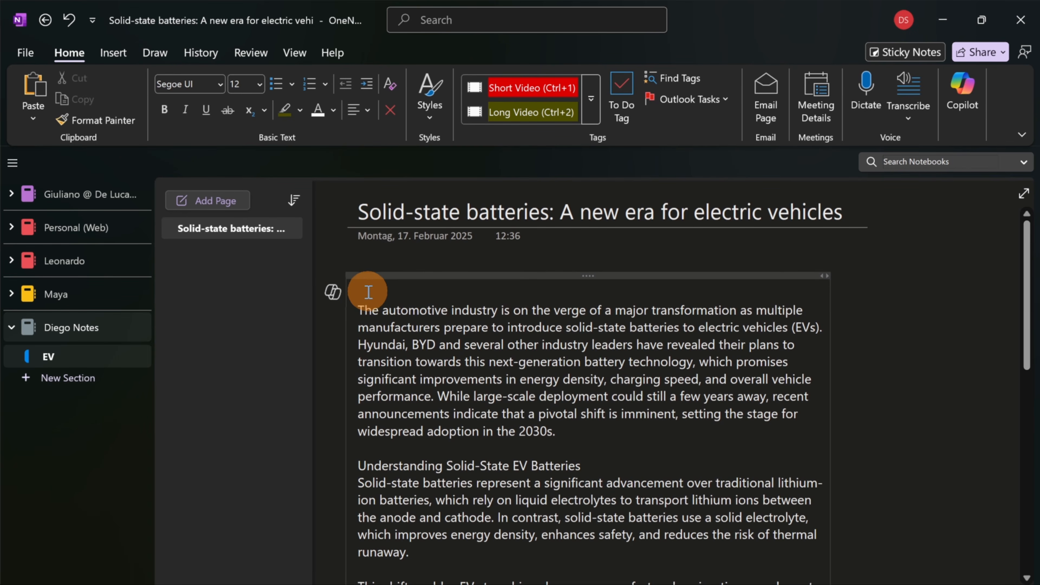
{"action": "left_click", "coordinate": [332, 293]}
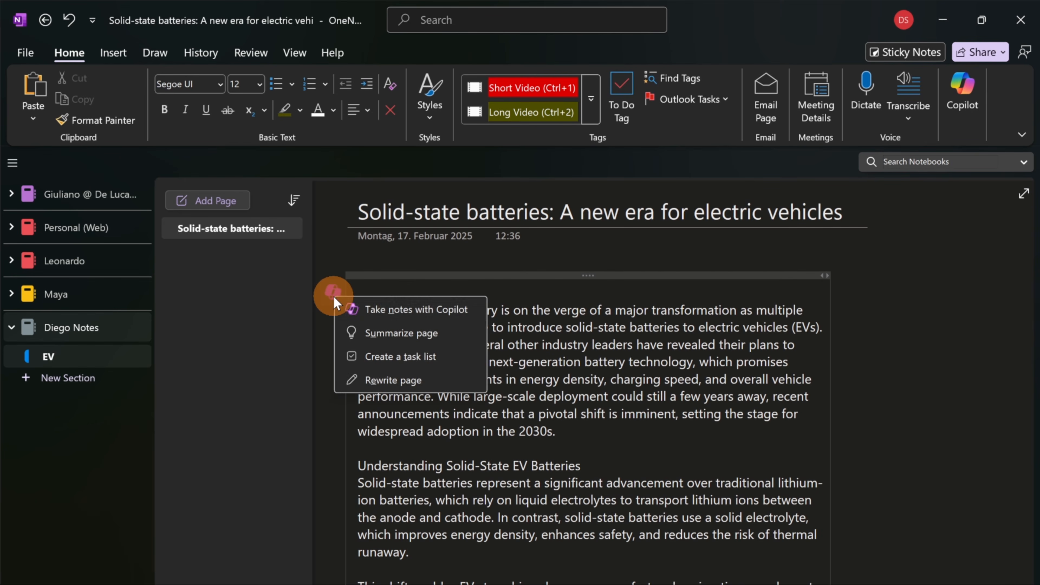
{"action": "left_click", "coordinate": [406, 310]}
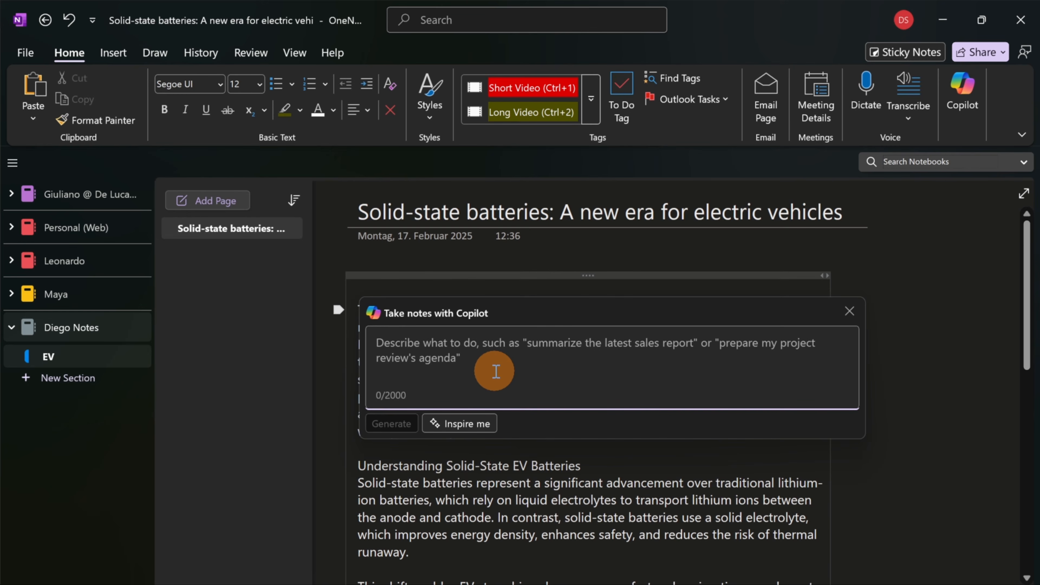
{"action": "type", "text": "Give me a quote about electric vehicles from the web?"}
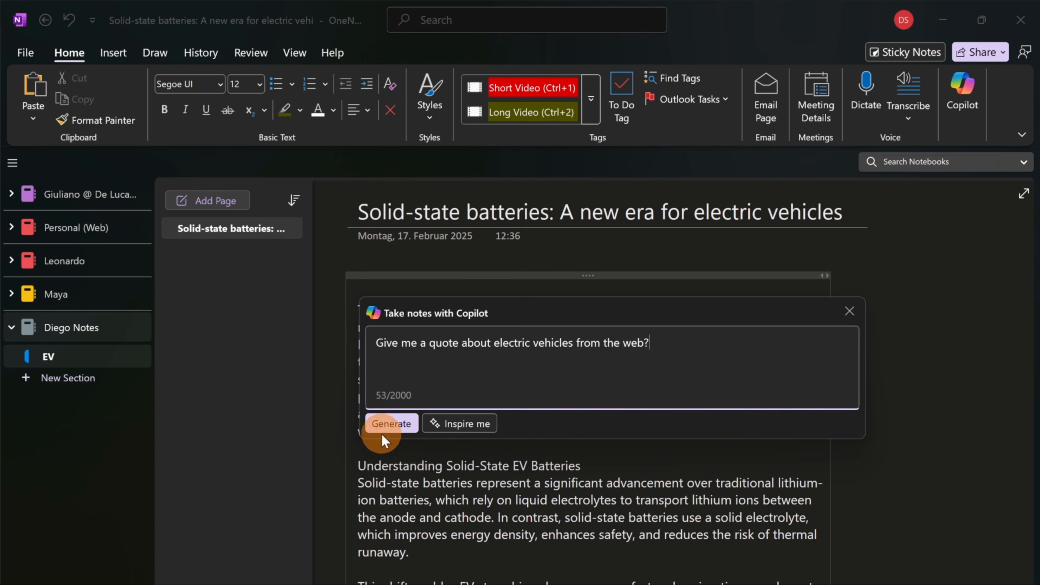
{"action": "left_click", "coordinate": [389, 424]}
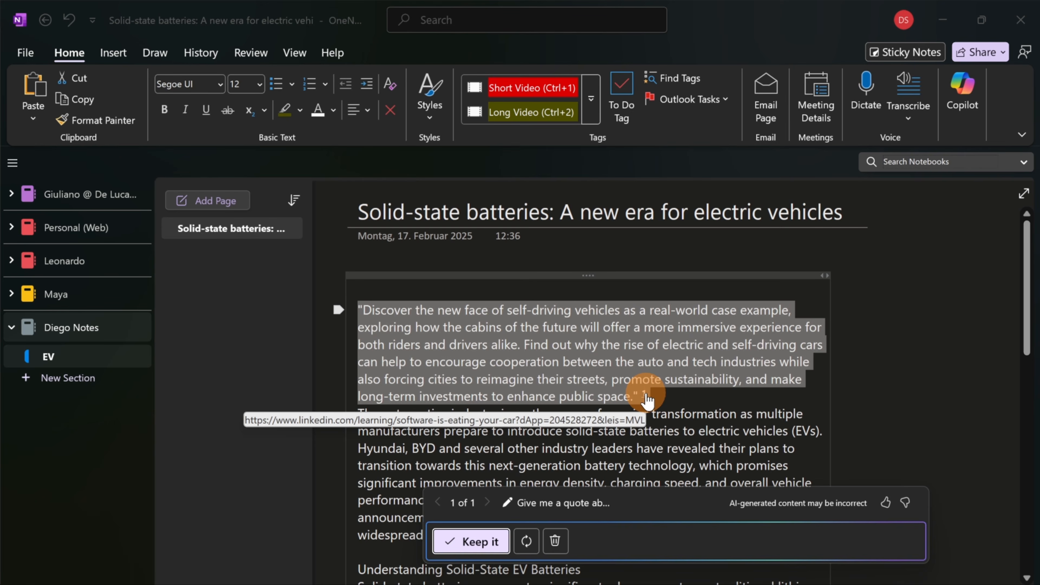
Step: Open the source cited by the generated quote in the browser, look over the course page and return to OneNote
{"action": "left_click", "coordinate": [646, 394]}
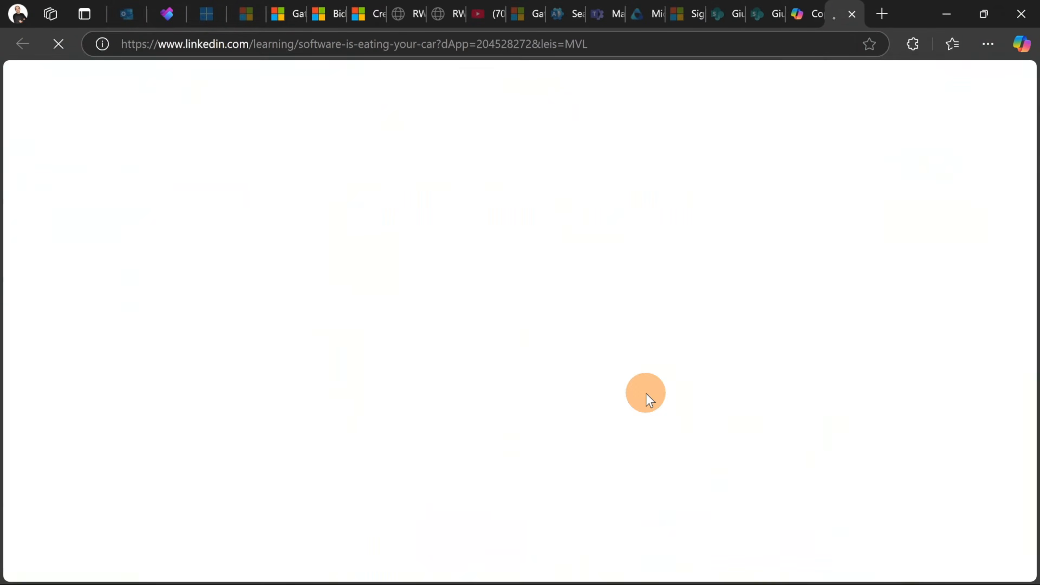
{"action": "scroll", "coordinate": [647, 301], "scroll_direction": "down", "scroll_amount": 8}
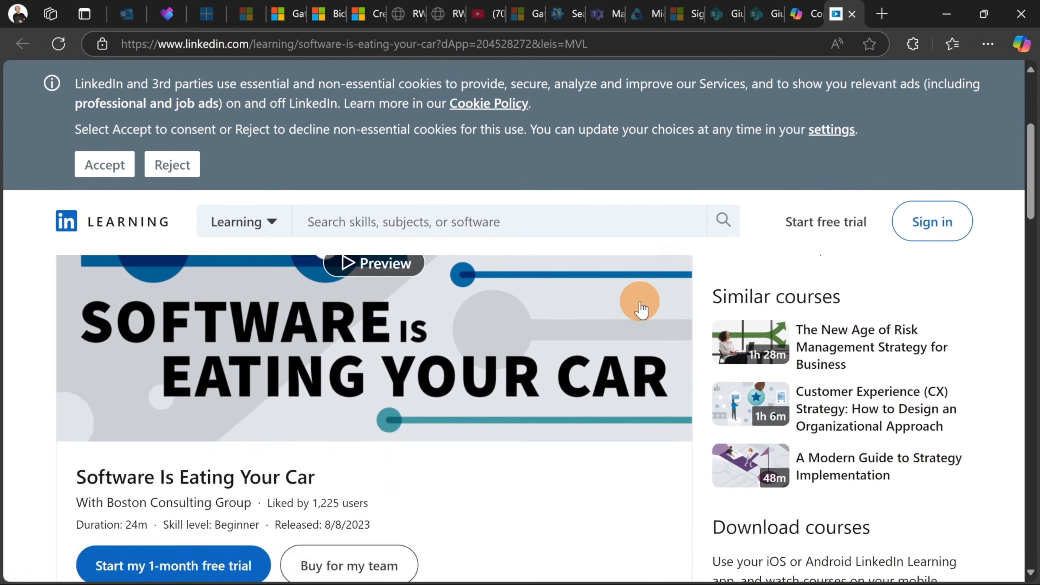
{"action": "left_click", "coordinate": [946, 15]}
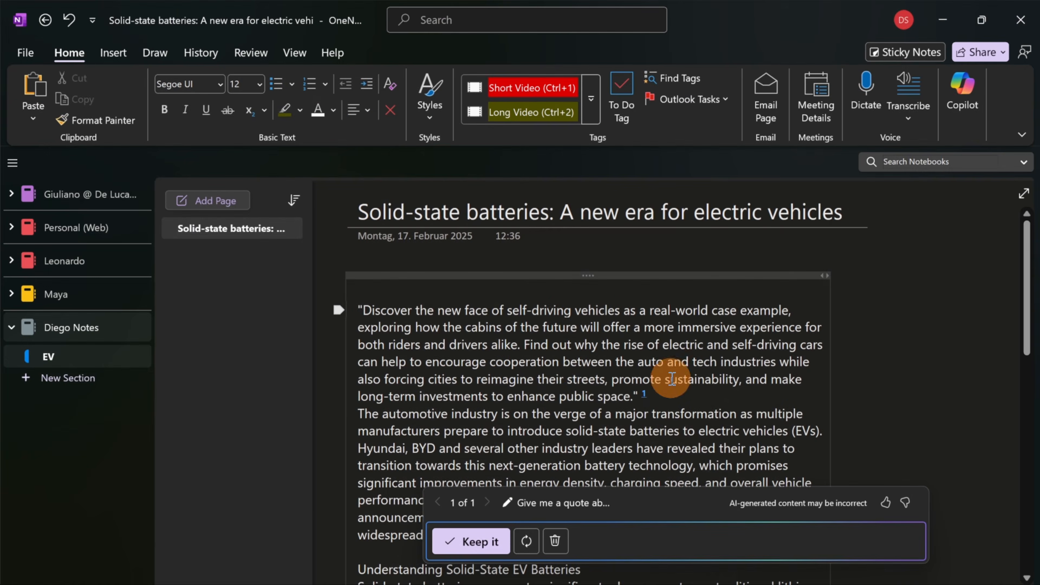
Step: Keep the generated quote and insert a blank line between it and the article's first paragraph
{"action": "left_click", "coordinate": [497, 544]}
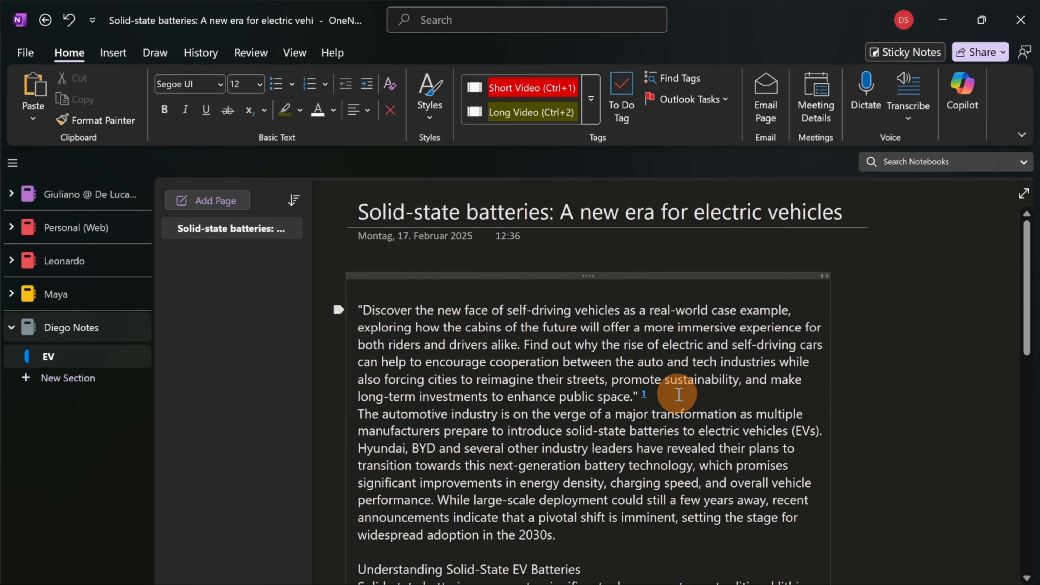
{"action": "left_click", "coordinate": [679, 394]}
{"action": "key", "text": "Return"}
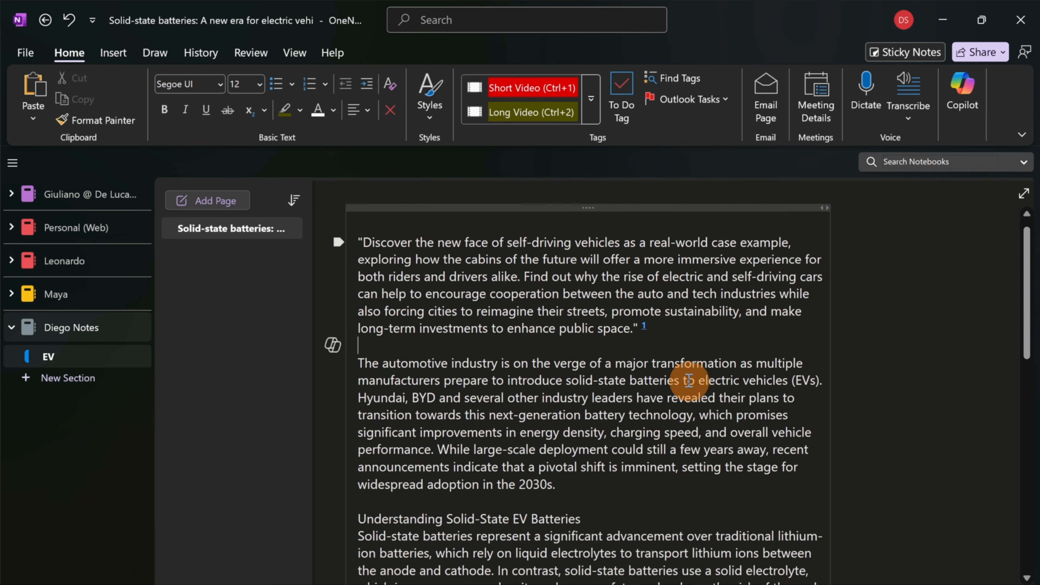
{"action": "scroll", "coordinate": [622, 405], "scroll_direction": "down", "scroll_amount": 4}
{"action": "scroll", "coordinate": [568, 303], "scroll_direction": "up", "scroll_amount": 2}
{"action": "scroll", "coordinate": [568, 303], "scroll_direction": "up", "scroll_amount": 3}
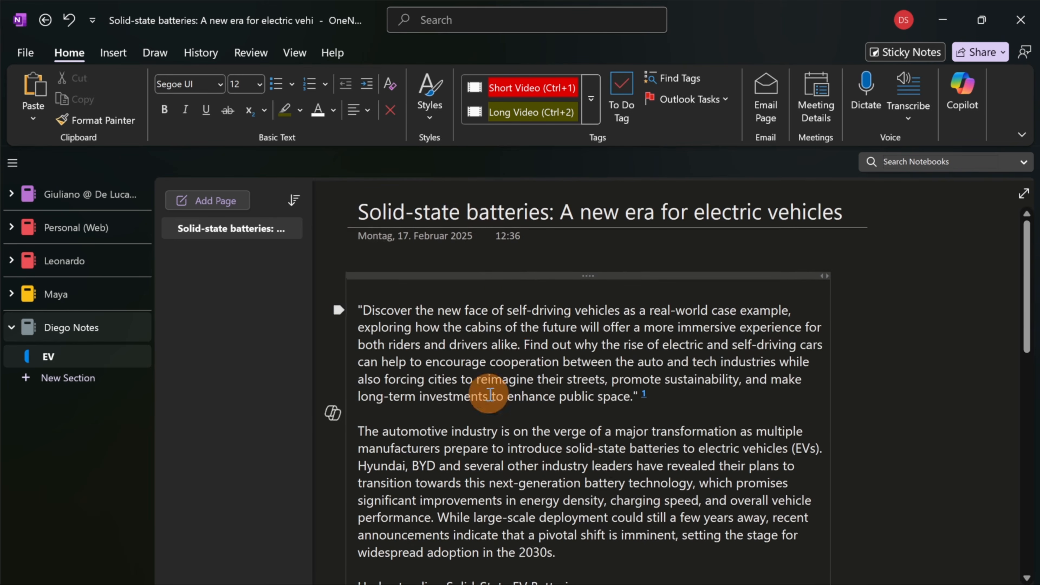
{"action": "scroll", "coordinate": [487, 298], "scroll_direction": "down", "scroll_amount": 2}
{"action": "scroll", "coordinate": [509, 310], "scroll_direction": "up", "scroll_amount": 2}
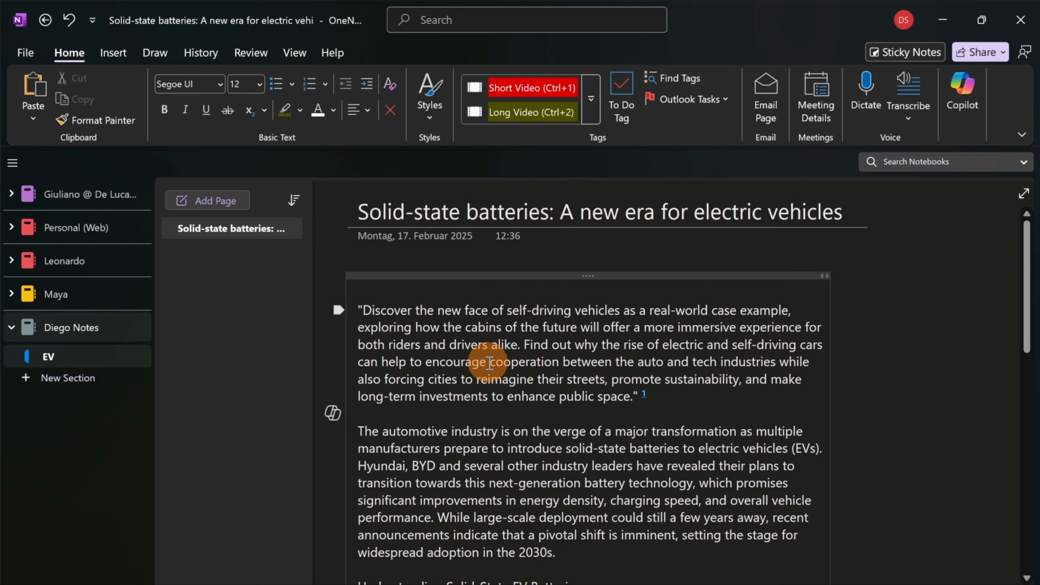
Step: Add a new page to the EV section and title it "Meetings Project X"
{"action": "left_click", "coordinate": [222, 203]}
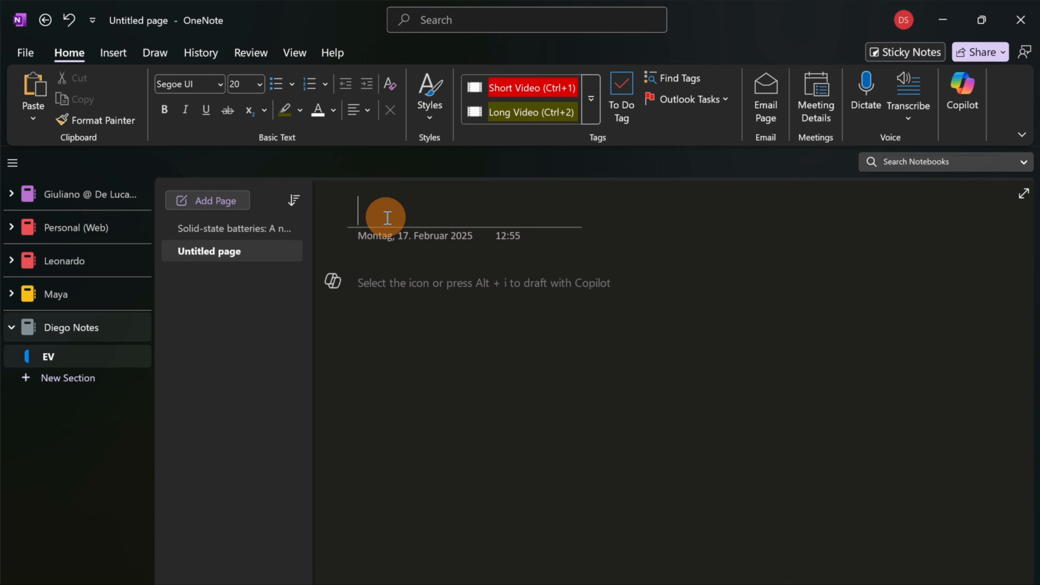
{"action": "type", "text": "Pr"}
{"action": "key", "text": "BackSpace"}
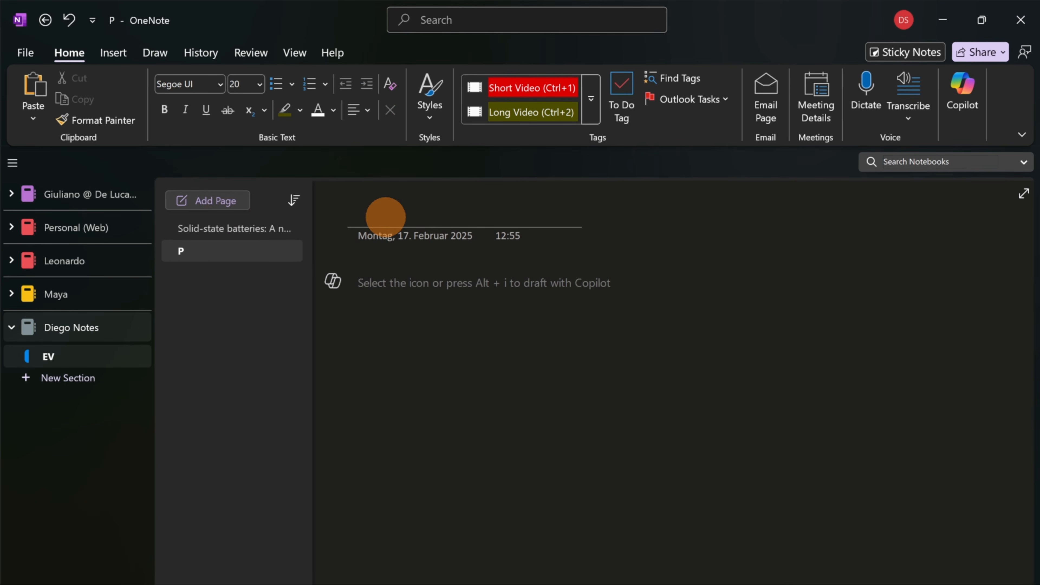
{"action": "type", "text": "Meetings Project X"}
{"action": "key", "text": "Return"}
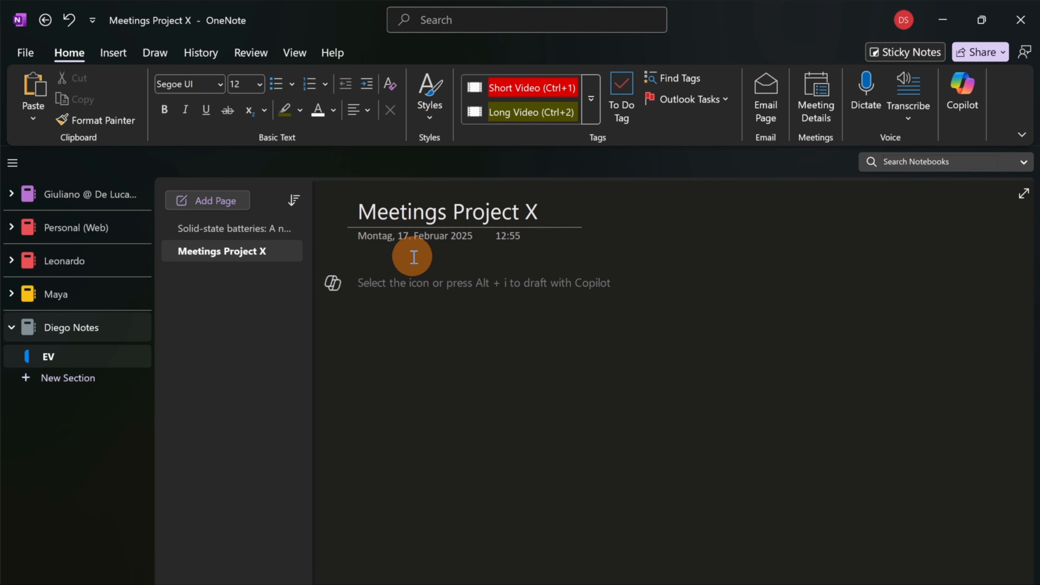
Step: Generate notes with Copilot's suggested prompt "Create a to-do list of time-sensitive tasks I should complete this week" and review them
{"action": "left_click", "coordinate": [333, 285]}
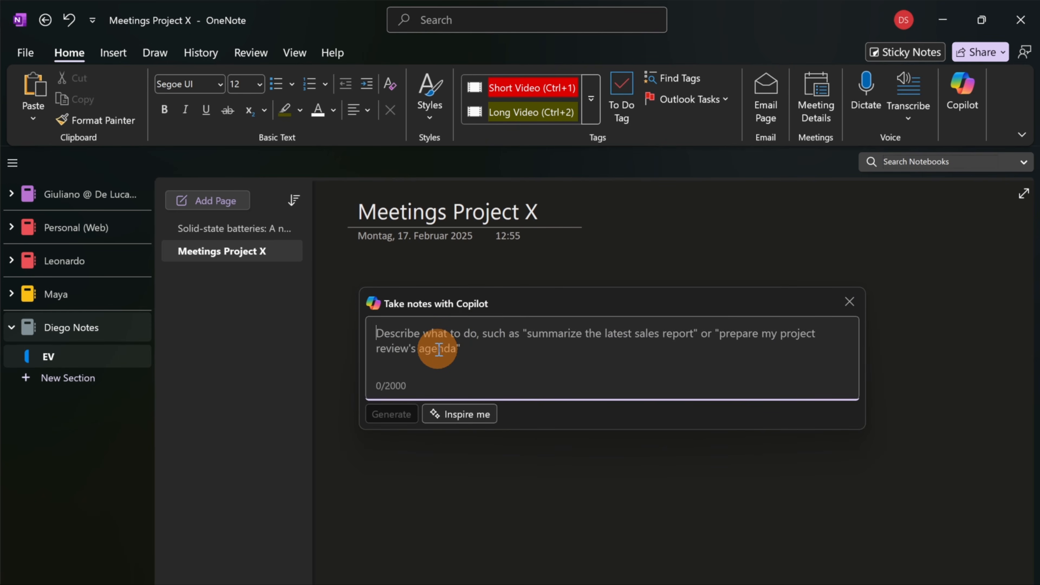
{"action": "left_click", "coordinate": [476, 422]}
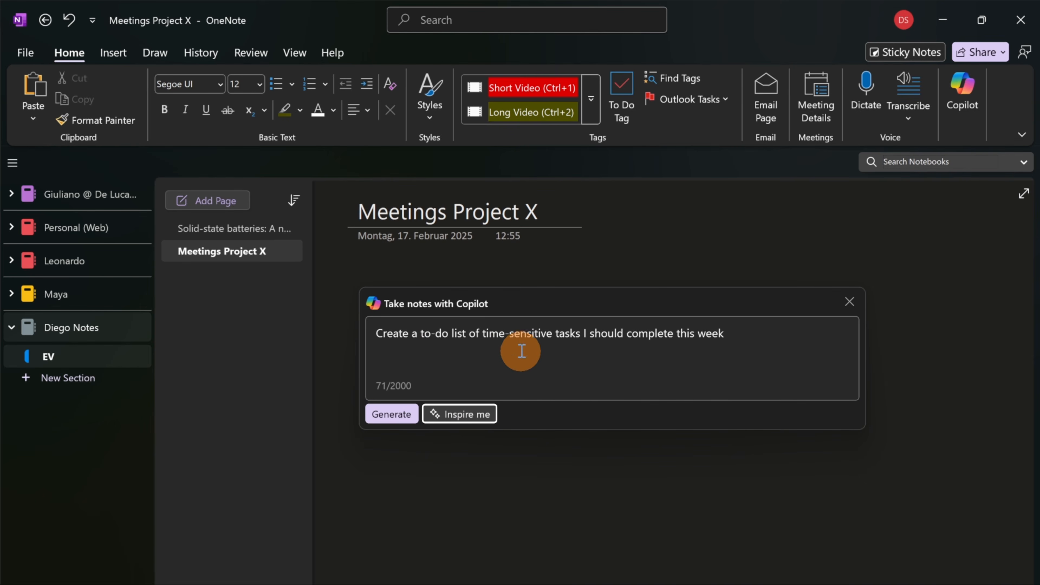
{"action": "left_click", "coordinate": [753, 338]}
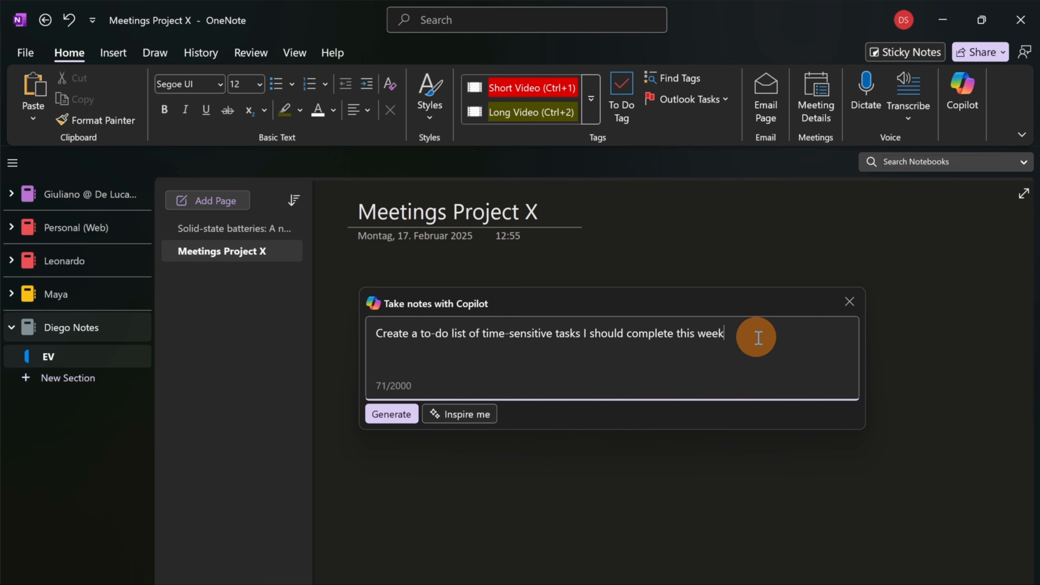
{"action": "left_click", "coordinate": [392, 414]}
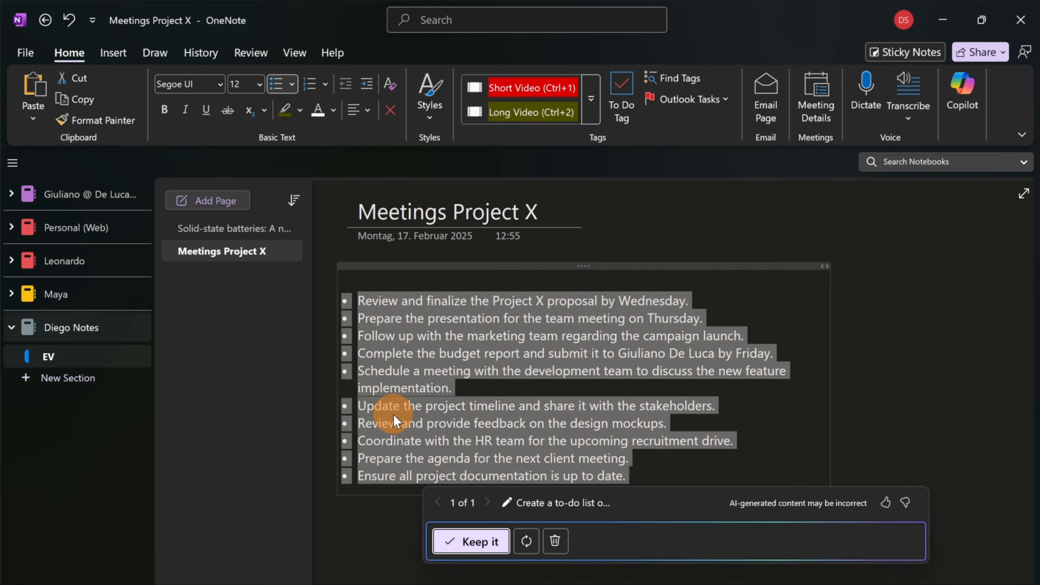
{"action": "left_click", "coordinate": [450, 388]}
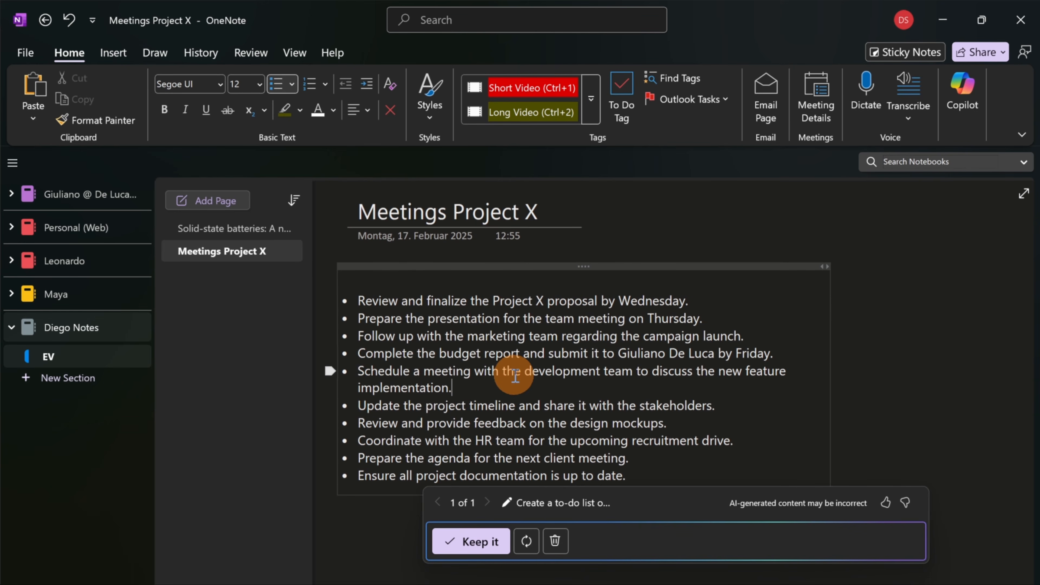
{"action": "scroll", "coordinate": [491, 410], "scroll_direction": "down", "scroll_amount": 2}
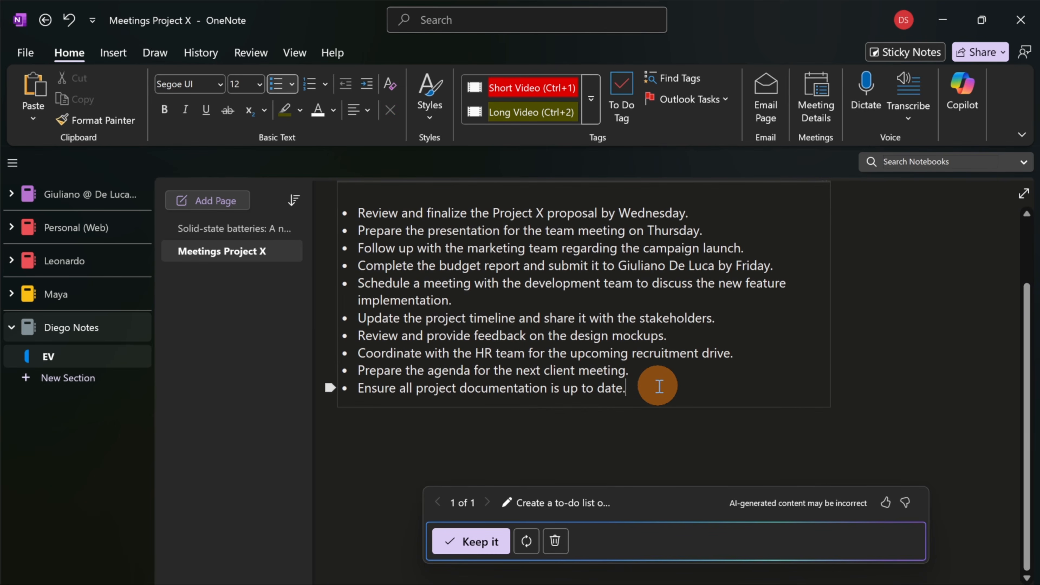
Step: Start a new unbulleted line below the generated to-do list and check the Copilot options available there
{"action": "key", "text": "Return"}
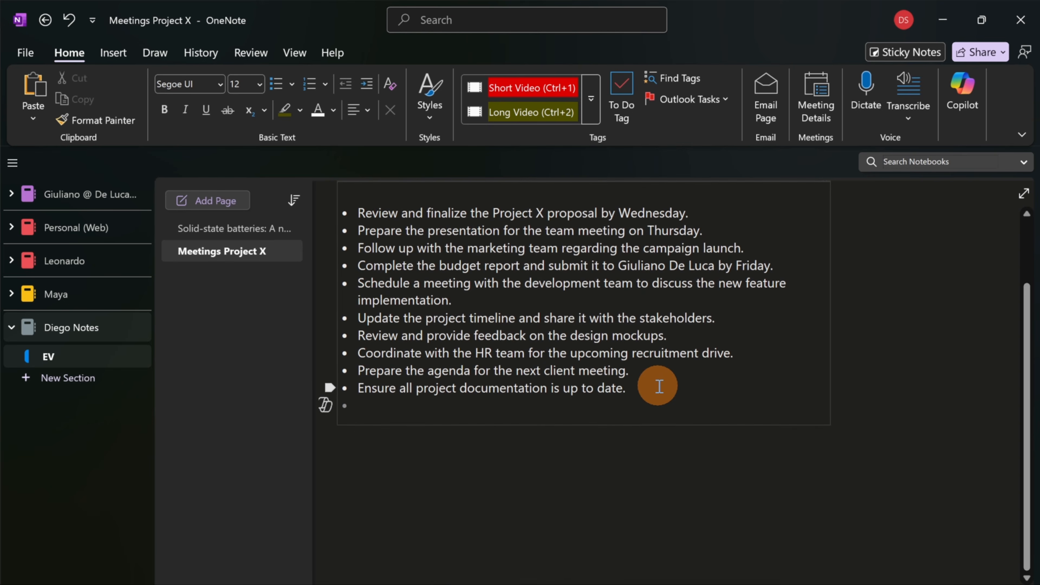
{"action": "key", "text": "Return"}
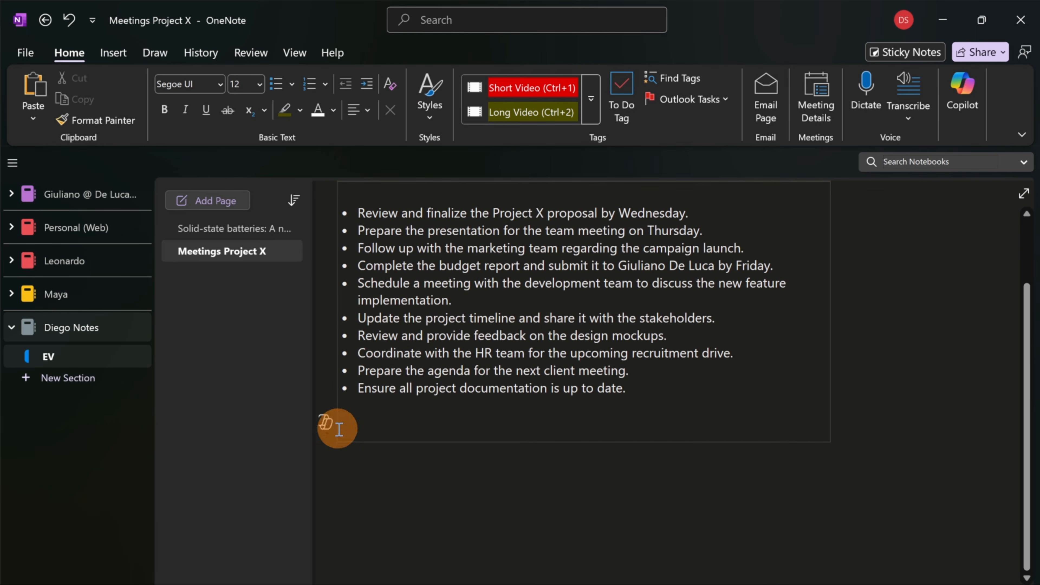
{"action": "left_click", "coordinate": [321, 426]}
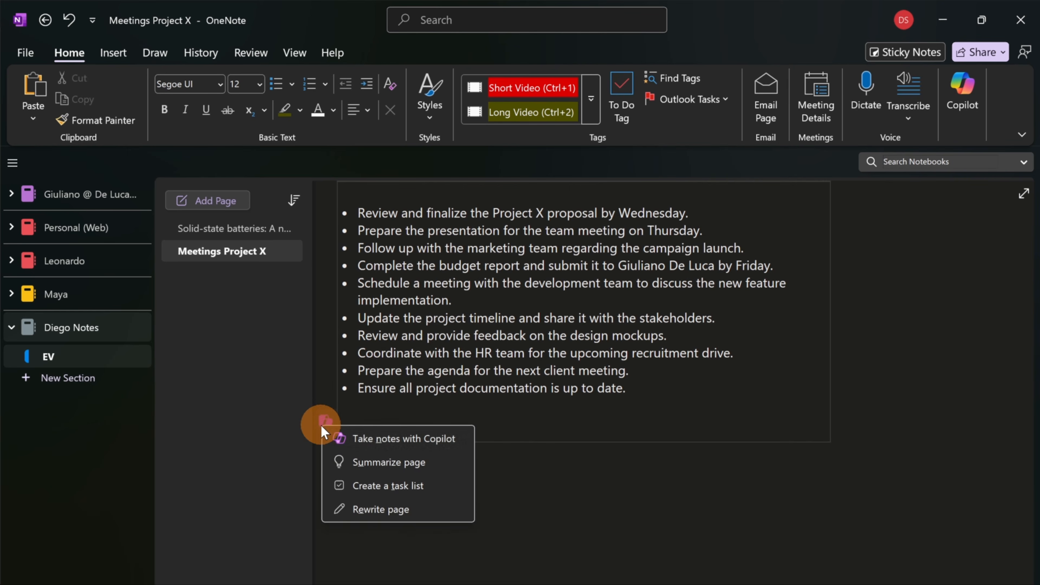
{"action": "left_click", "coordinate": [517, 411]}
{"action": "scroll", "coordinate": [508, 411], "scroll_direction": "up", "scroll_amount": 3}
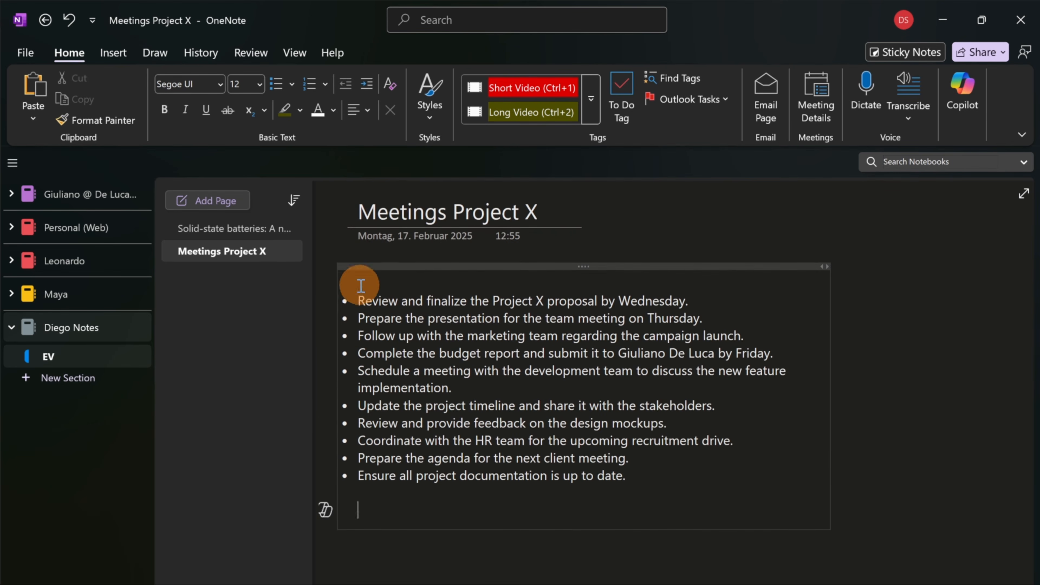
Step: Insert a blank line above the to-do list and request a suggested Copilot note-taking prompt there
{"action": "left_click", "coordinate": [378, 289]}
{"action": "key", "text": "Return"}
{"action": "key", "text": "BackSpace"}
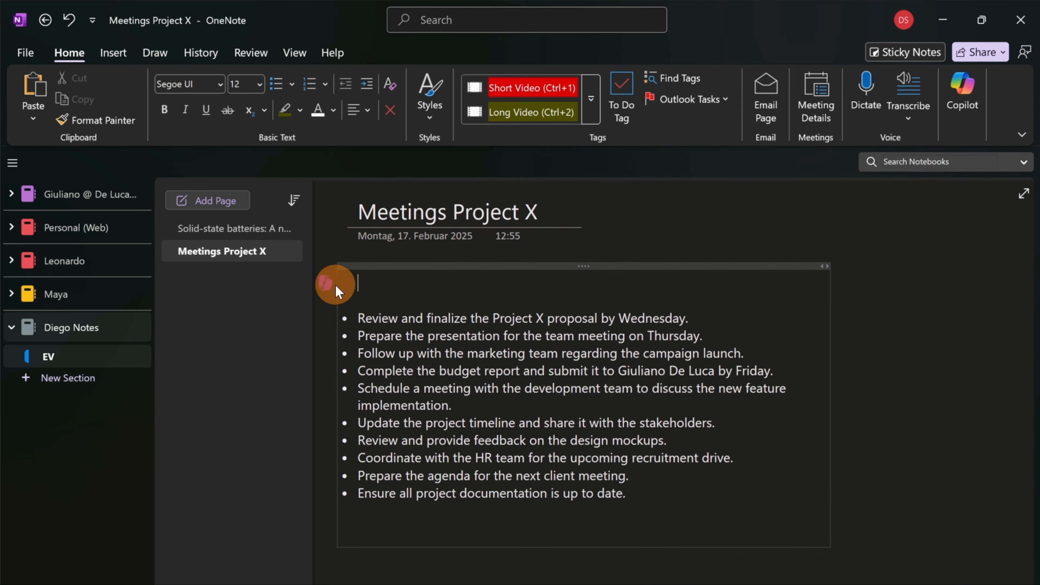
{"action": "left_click", "coordinate": [323, 284]}
{"action": "left_click", "coordinate": [392, 303]}
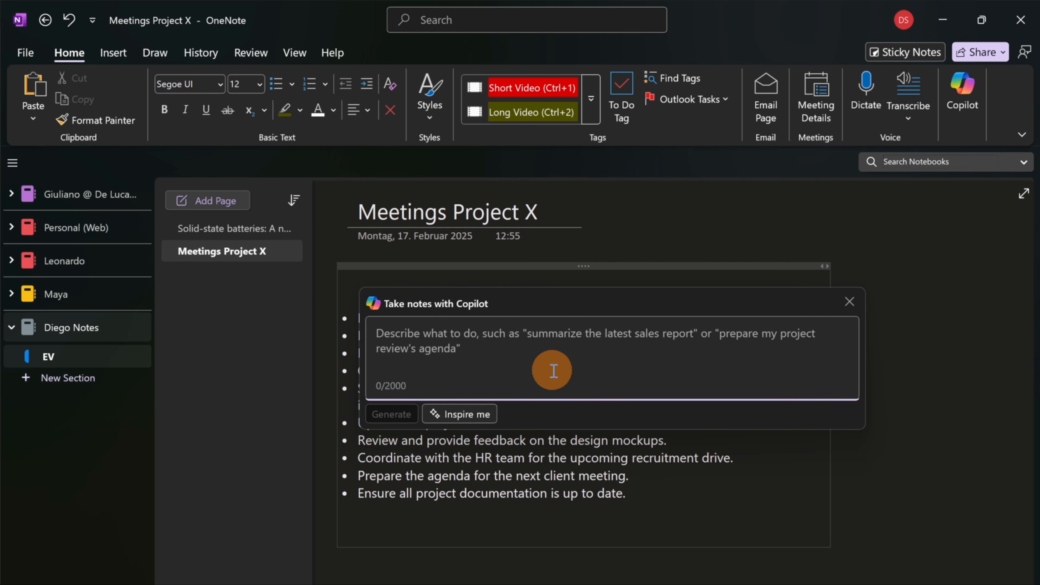
{"action": "left_click", "coordinate": [451, 414]}
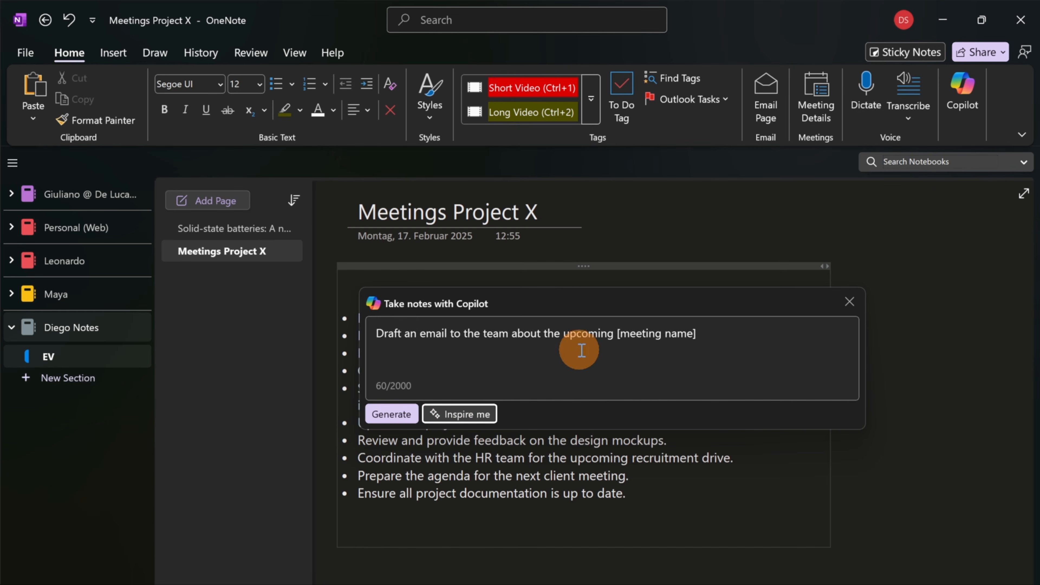
Step: Edit the suggested prompt to read "Draft an email to the team about the upcoming meeting Project X"
{"action": "left_click_drag", "start_coordinate": [715, 338], "coordinate": [617, 332]}
{"action": "key", "text": "Left"}
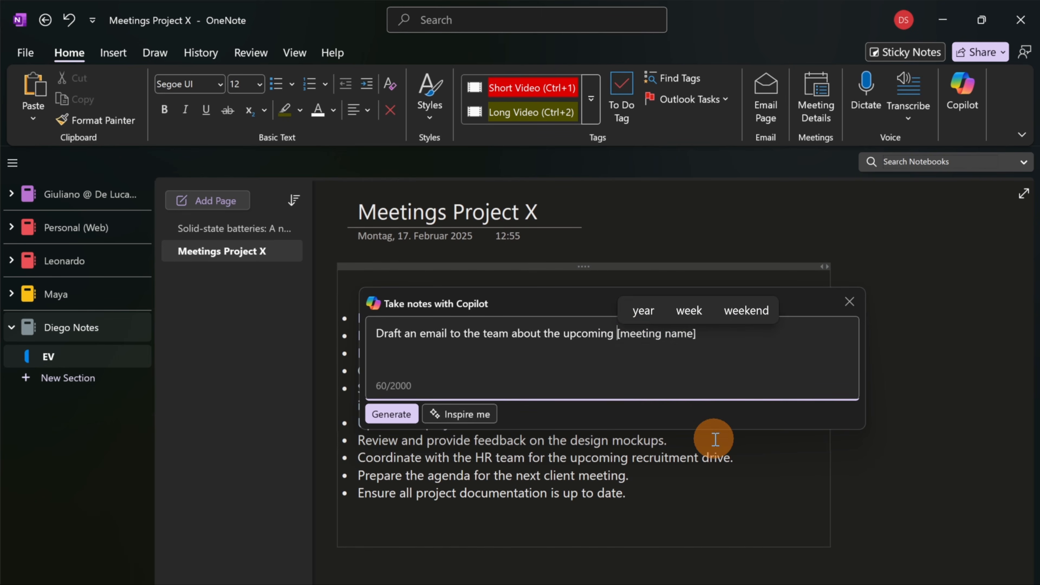
{"action": "key", "text": "Delete"}
{"action": "key", "text": "Right"}
{"action": "key", "text": "Left"}
{"action": "key", "text": "shift+Right"}
{"action": "key", "text": "shift+Right"}
{"action": "key", "text": "shift+Right"}
{"action": "key", "text": "shift+Right"}
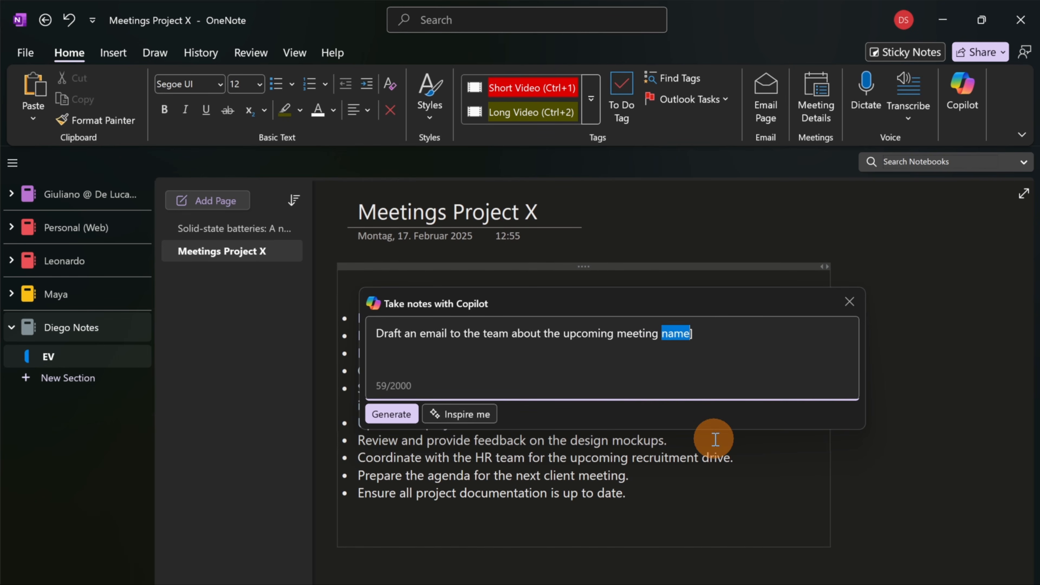
{"action": "type", "text": "Project X"}
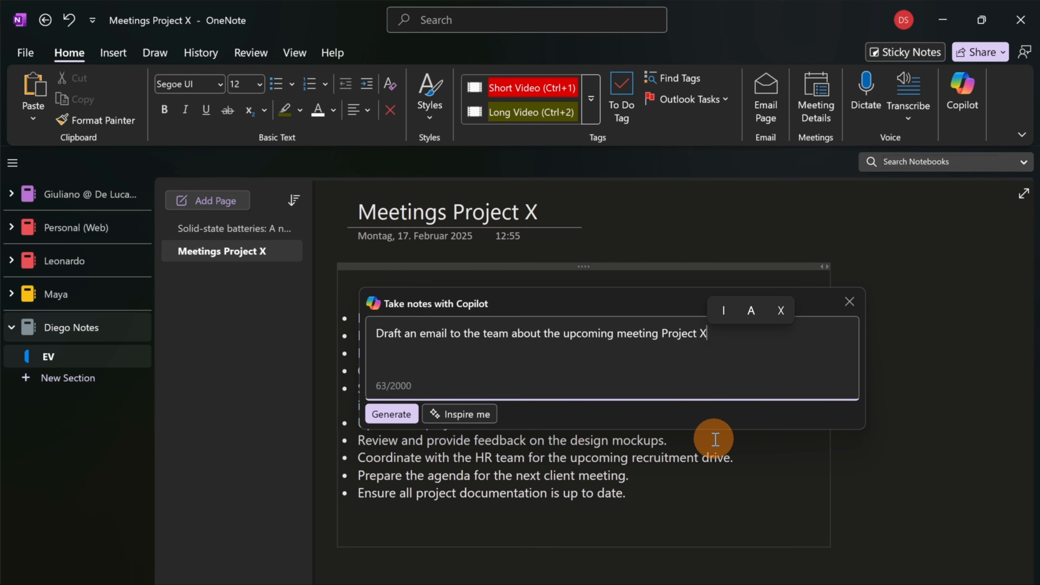
Step: Generate the team email draft above the to-do list and review its text through the closing
{"action": "left_click", "coordinate": [392, 414]}
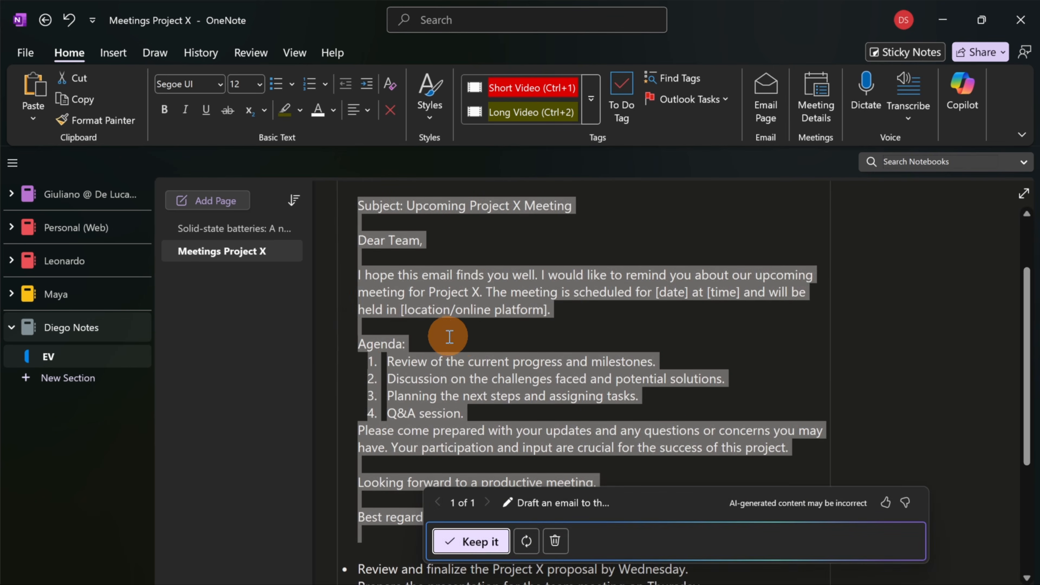
{"action": "left_click", "coordinate": [464, 337]}
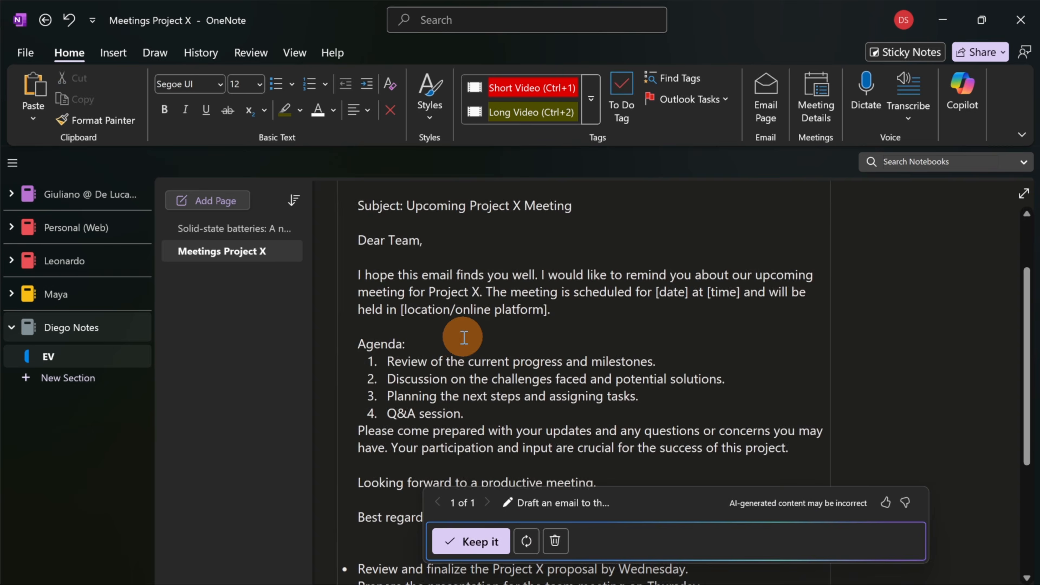
{"action": "scroll", "coordinate": [464, 337], "scroll_direction": "down", "scroll_amount": 1}
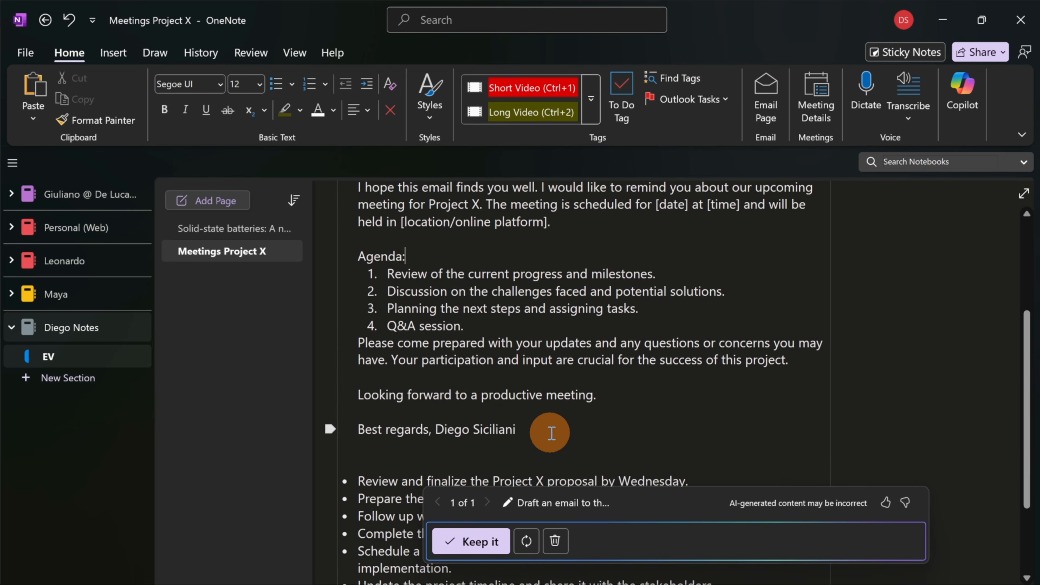
Step: Review the generated team email draft from its subject line to the closing, along with the to-do list below it
{"action": "scroll", "coordinate": [553, 432], "scroll_direction": "up", "scroll_amount": 1}
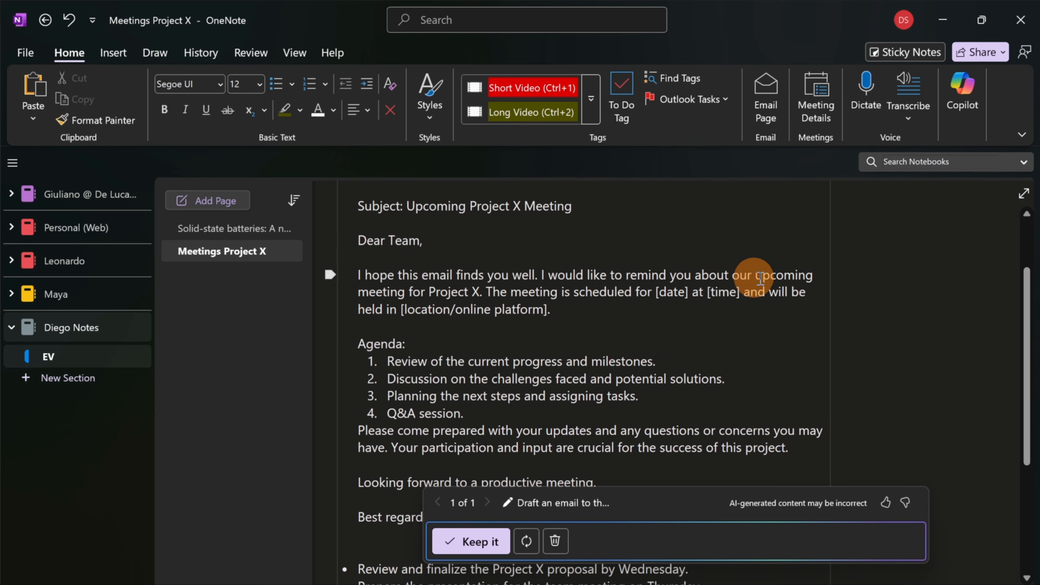
{"action": "scroll", "coordinate": [548, 295], "scroll_direction": "down", "scroll_amount": 2}
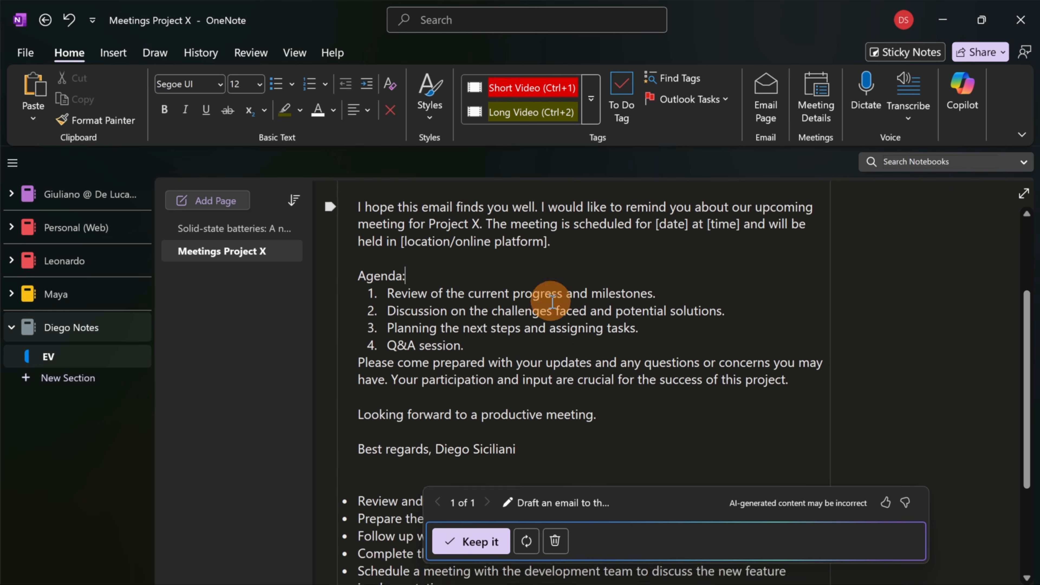
{"action": "left_click", "coordinate": [437, 273]}
{"action": "scroll", "coordinate": [454, 327], "scroll_direction": "down", "scroll_amount": 2}
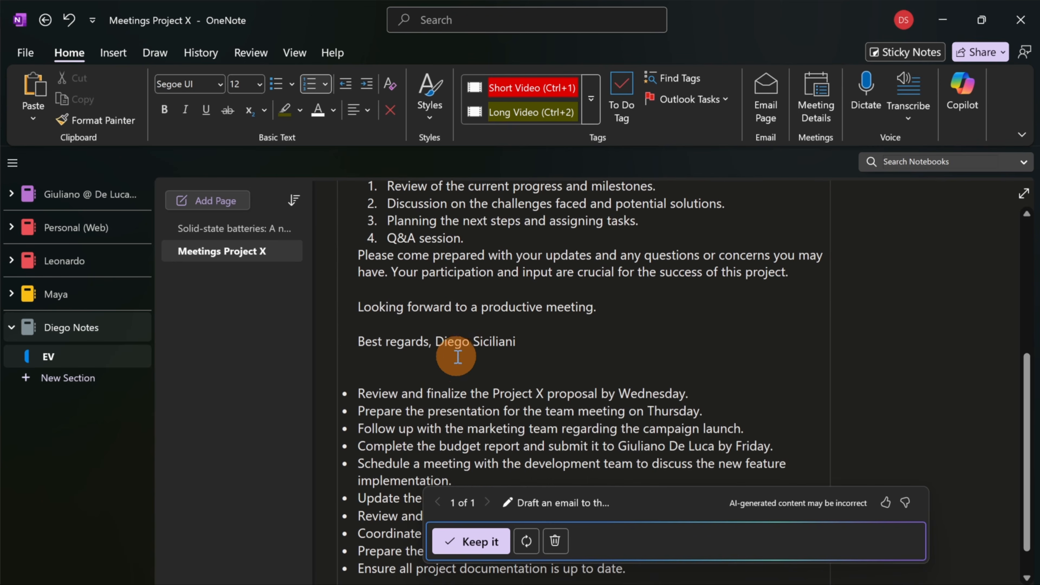
{"action": "left_click", "coordinate": [455, 362]}
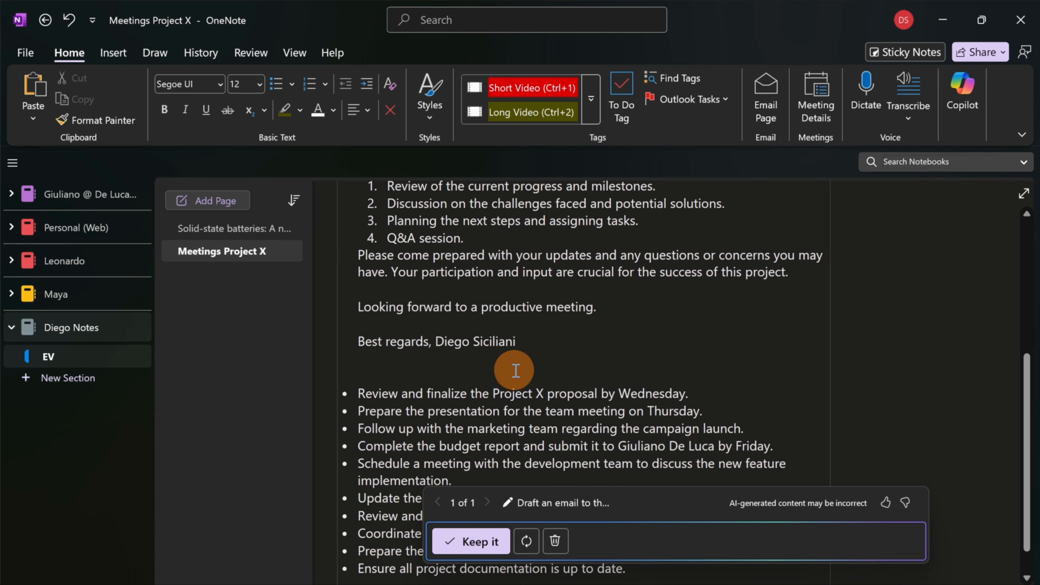
{"action": "scroll", "coordinate": [464, 350], "scroll_direction": "down", "scroll_amount": 2}
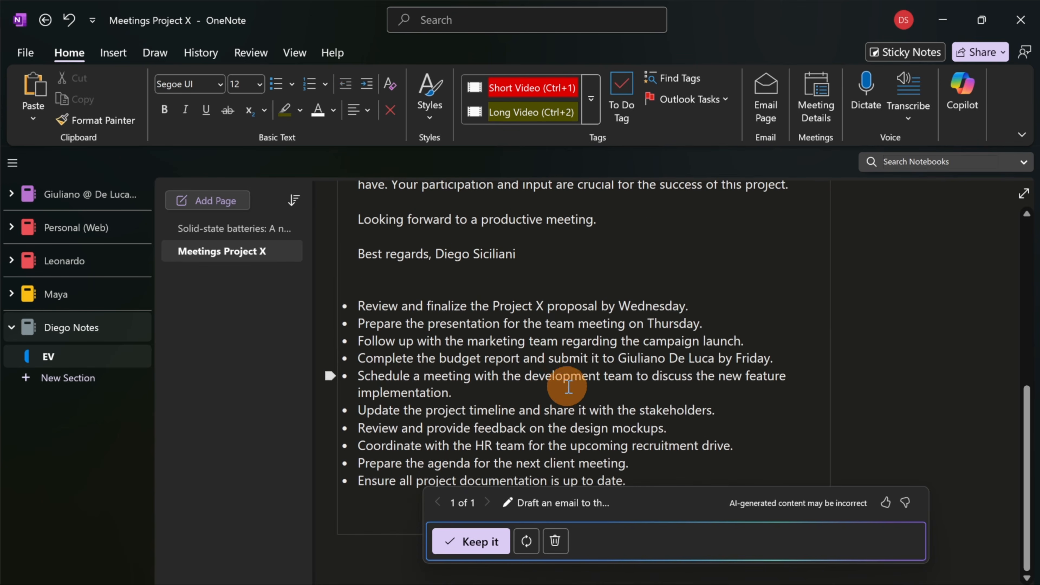
{"action": "scroll", "coordinate": [569, 389], "scroll_direction": "up", "scroll_amount": 2}
{"action": "scroll", "coordinate": [571, 392], "scroll_direction": "up", "scroll_amount": 6}
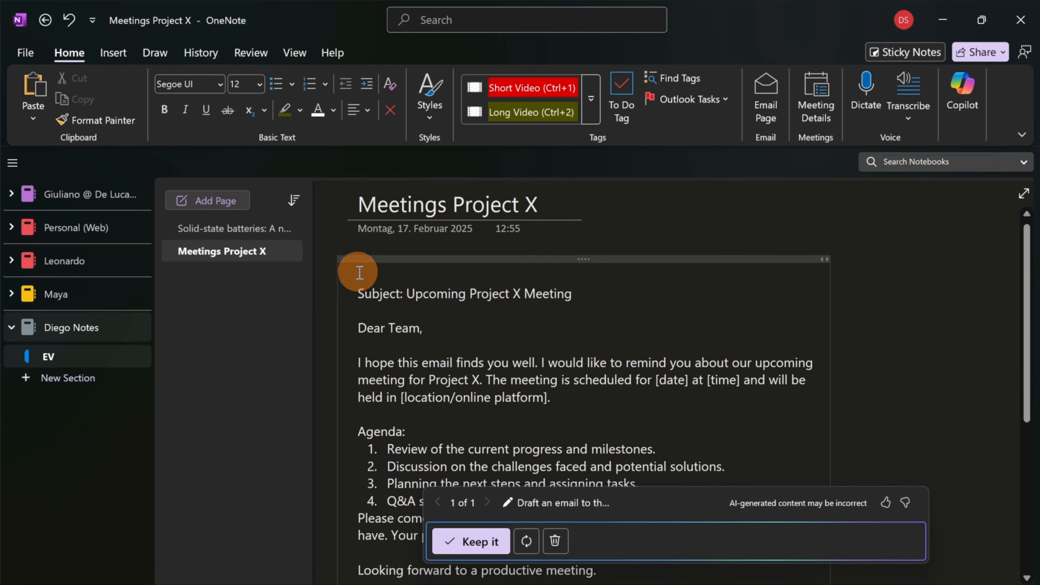
Step: Insert blank lines above the email draft and generate Copilot notes there from the prompt "Please prepare the agenda for next meeting about project X"
{"action": "key", "text": "Return"}
{"action": "key", "text": "Return"}
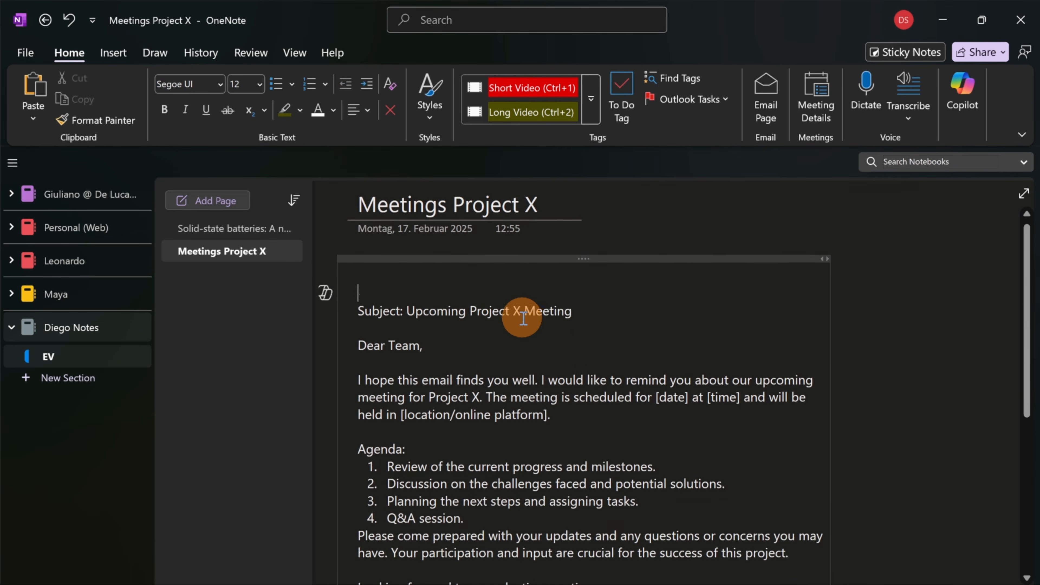
{"action": "key", "text": "Up"}
{"action": "key", "text": "Up"}
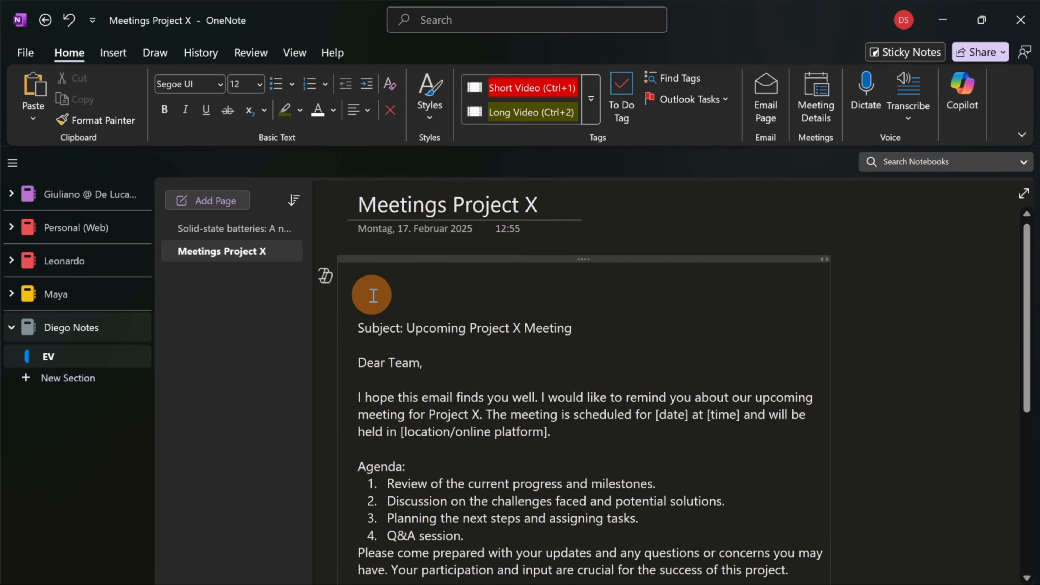
{"action": "left_click", "coordinate": [325, 275]}
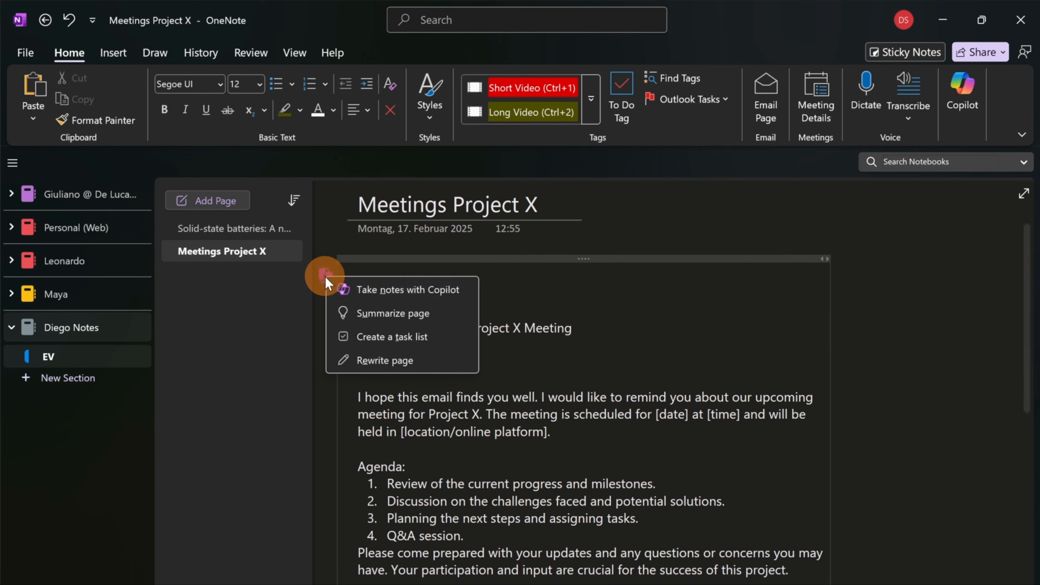
{"action": "left_click", "coordinate": [374, 293]}
{"action": "type", "text": "Please prepare the agenda for next meeting about project X"}
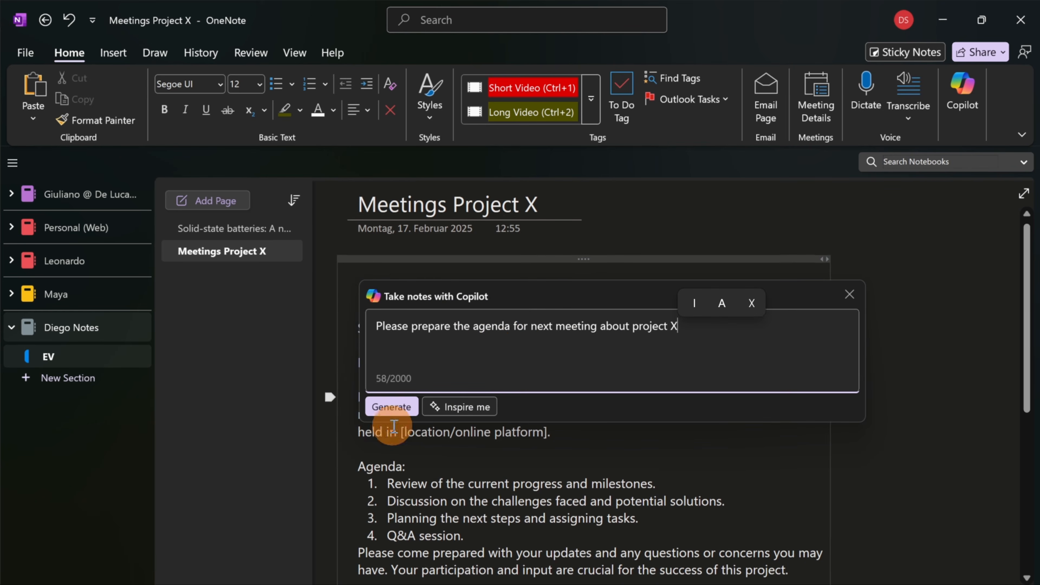
{"action": "left_click", "coordinate": [394, 410]}
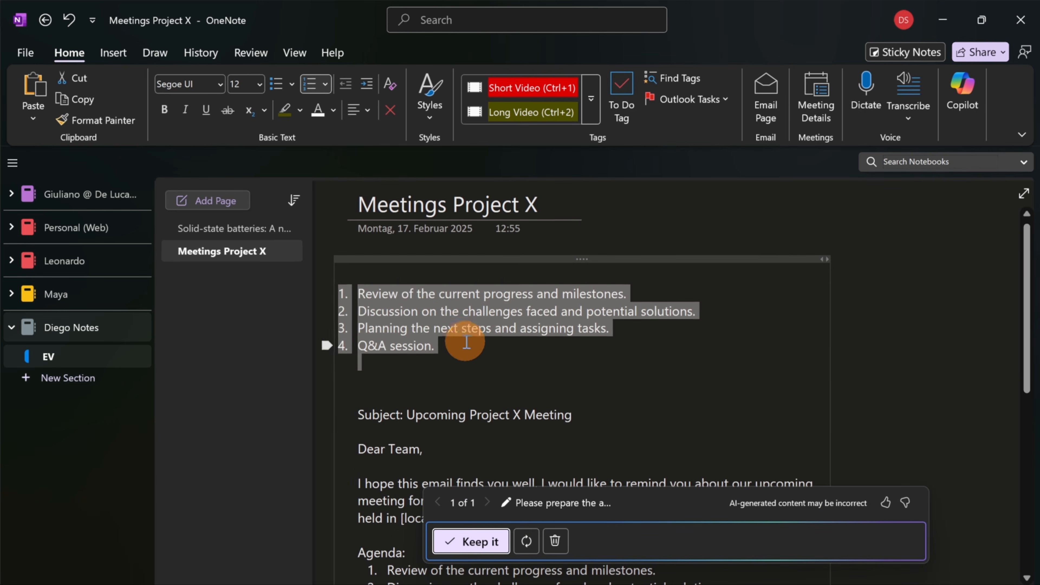
Step: Examine the generated agenda items above the email draft, from the first point through the last
{"action": "scroll", "coordinate": [469, 340], "scroll_direction": "down", "scroll_amount": 3}
{"action": "scroll", "coordinate": [488, 334], "scroll_direction": "up", "scroll_amount": 3}
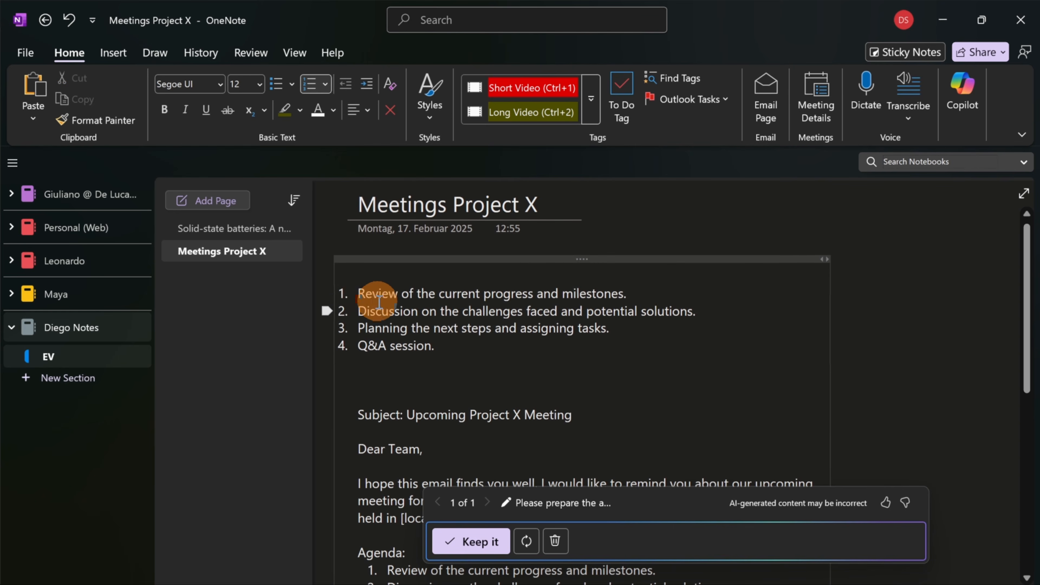
{"action": "left_click", "coordinate": [388, 294]}
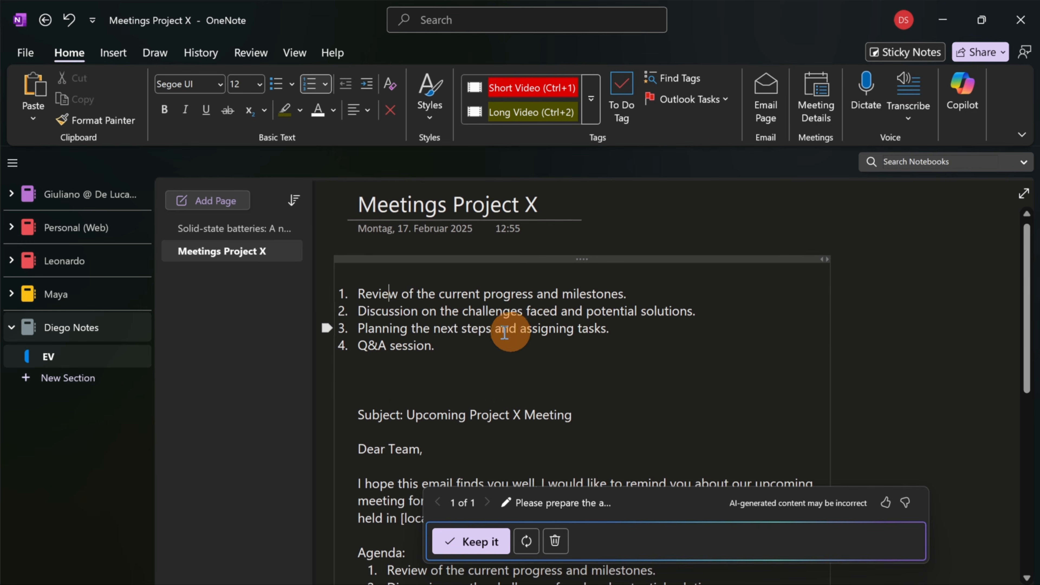
{"action": "left_click", "coordinate": [496, 340]}
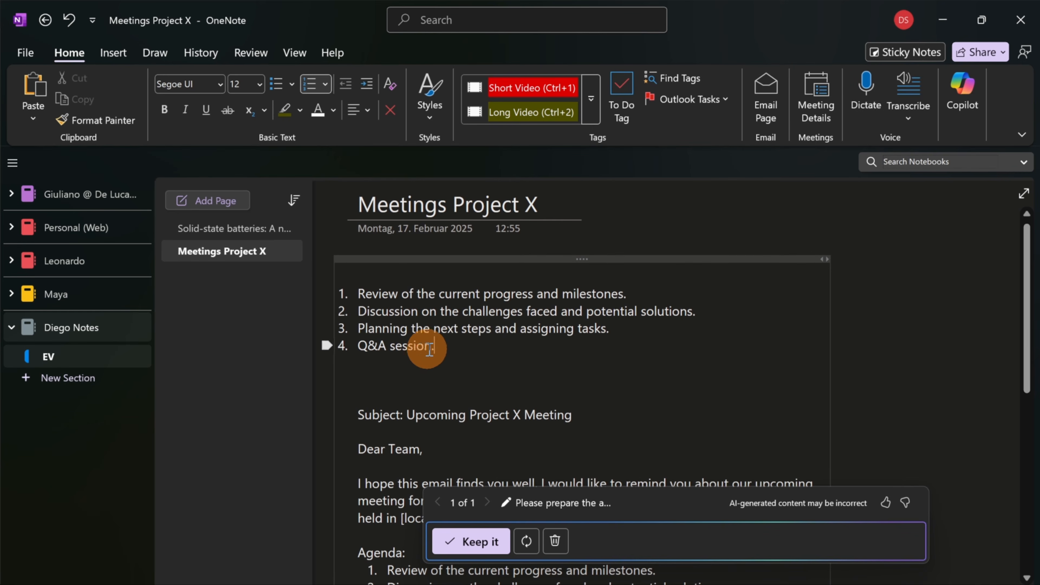
{"action": "left_click_drag", "start_coordinate": [450, 347], "coordinate": [337, 297]}
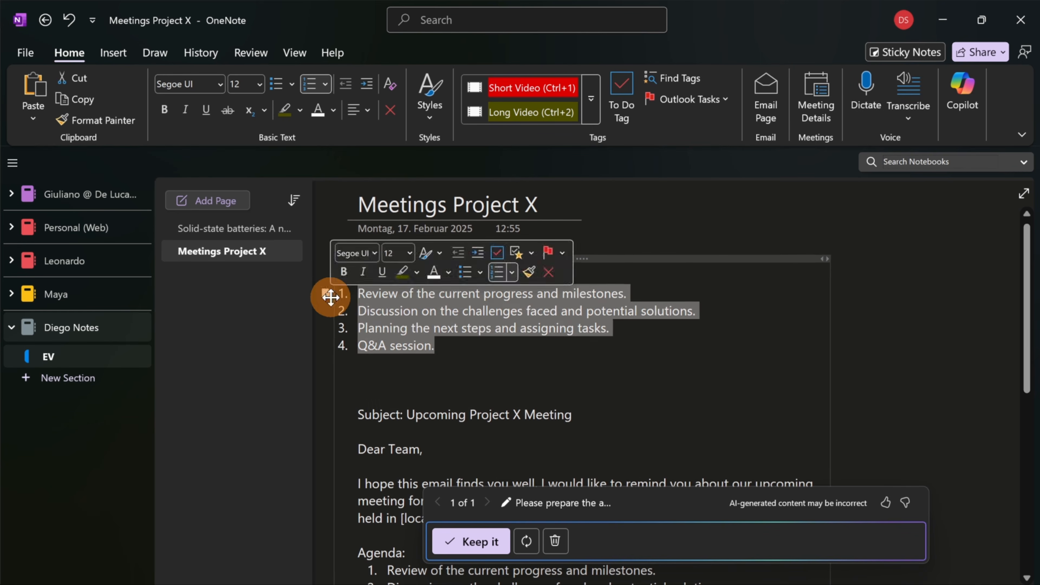
{"action": "left_click", "coordinate": [549, 351]}
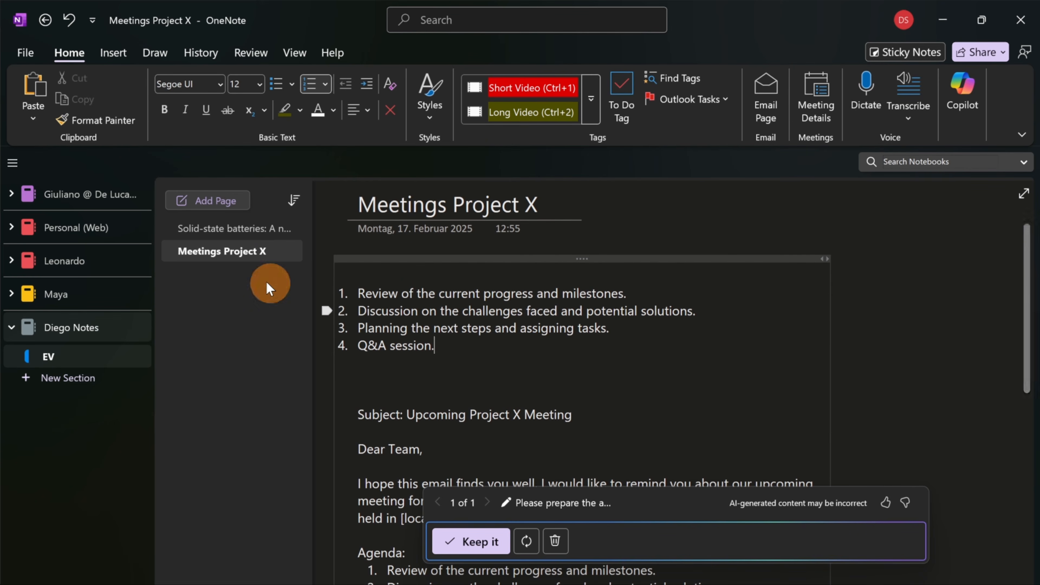
Step: On the solid-state batteries page, have Copilot rewrite the paragraph beginning "This shift enables EVs" and keep the rewritten version
{"action": "left_click", "coordinate": [234, 228]}
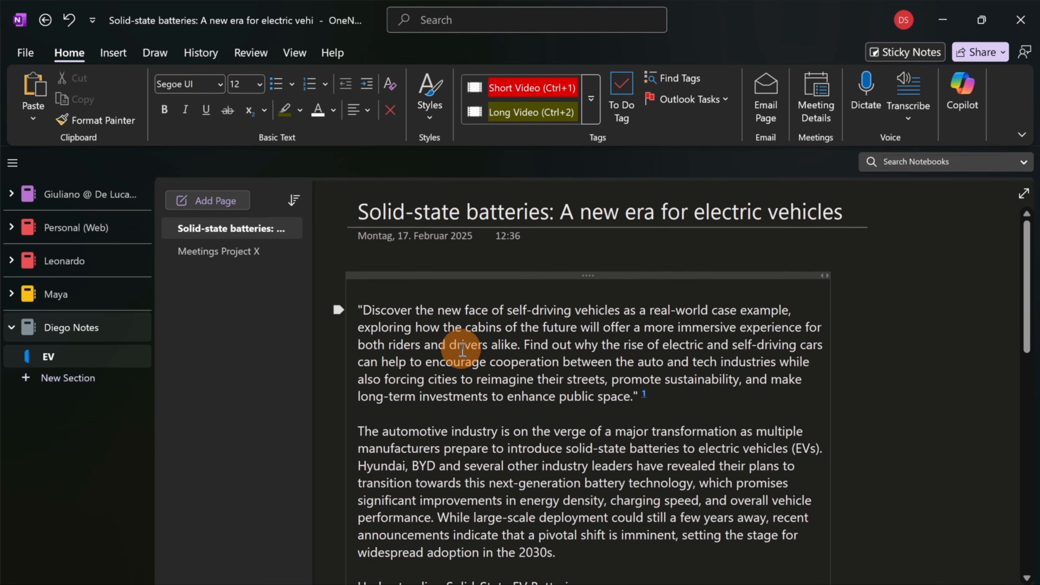
{"action": "scroll", "coordinate": [462, 349], "scroll_direction": "down", "scroll_amount": 4}
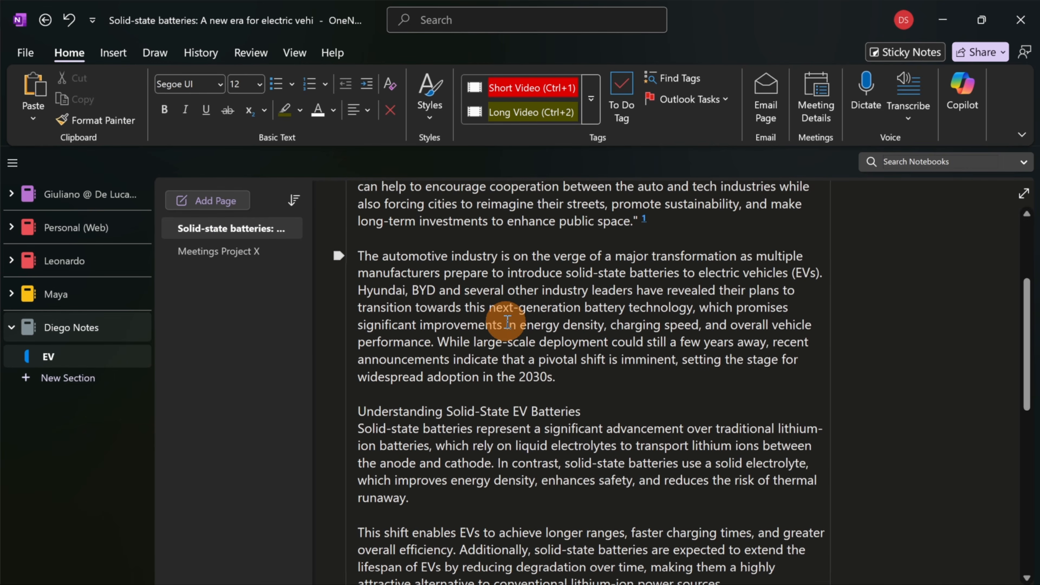
{"action": "scroll", "coordinate": [506, 321], "scroll_direction": "up", "scroll_amount": 4}
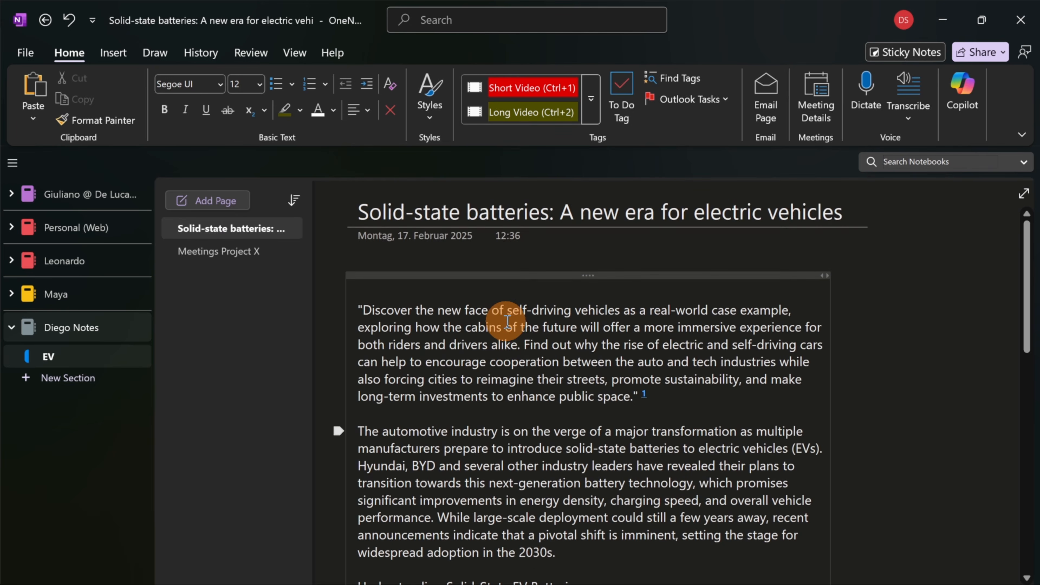
{"action": "scroll", "coordinate": [507, 321], "scroll_direction": "down", "scroll_amount": 8}
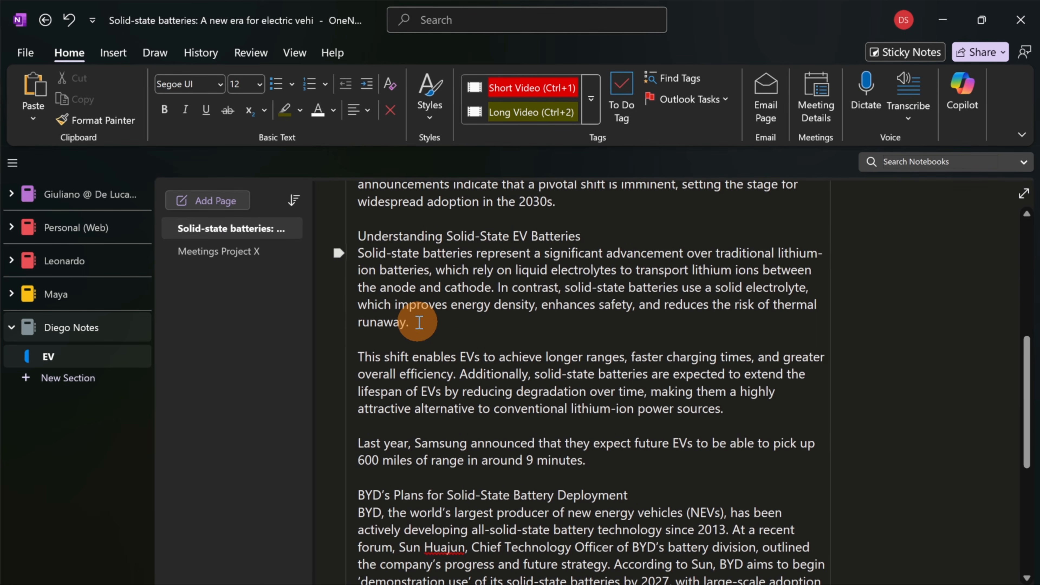
{"action": "left_click_drag", "start_coordinate": [742, 410], "coordinate": [334, 360]}
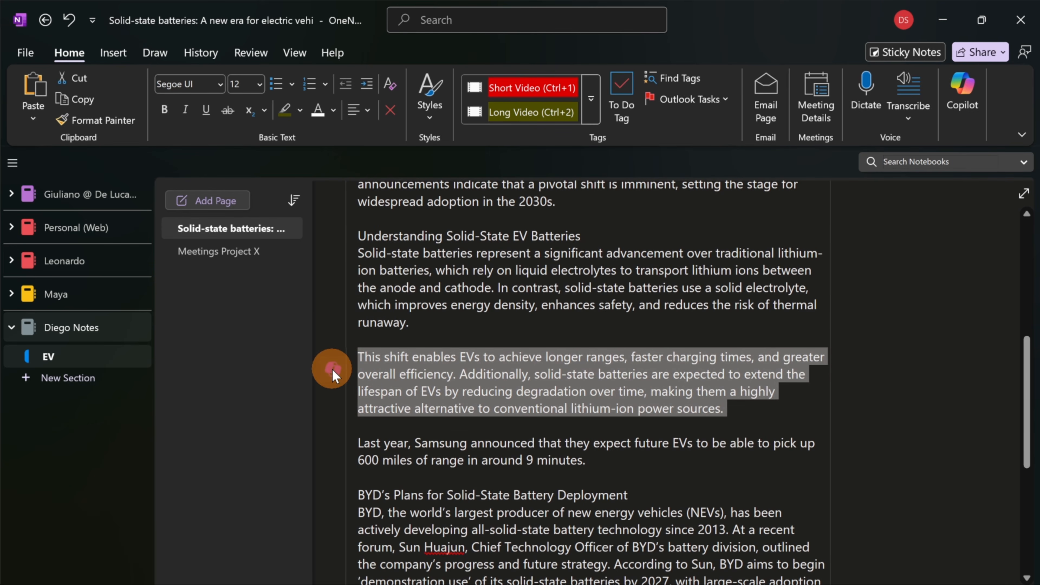
{"action": "left_click", "coordinate": [332, 369]}
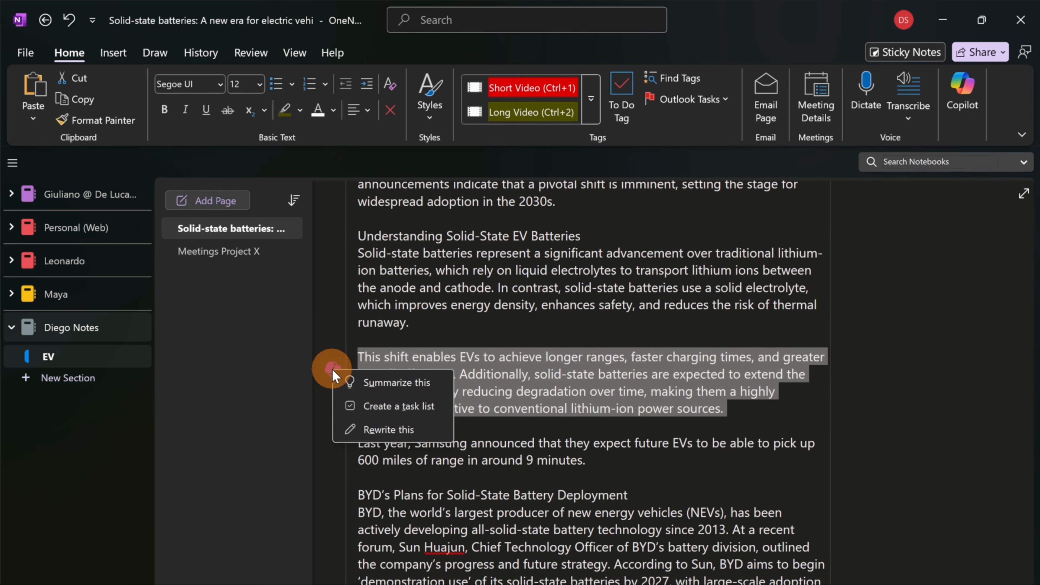
{"action": "left_click", "coordinate": [396, 430]}
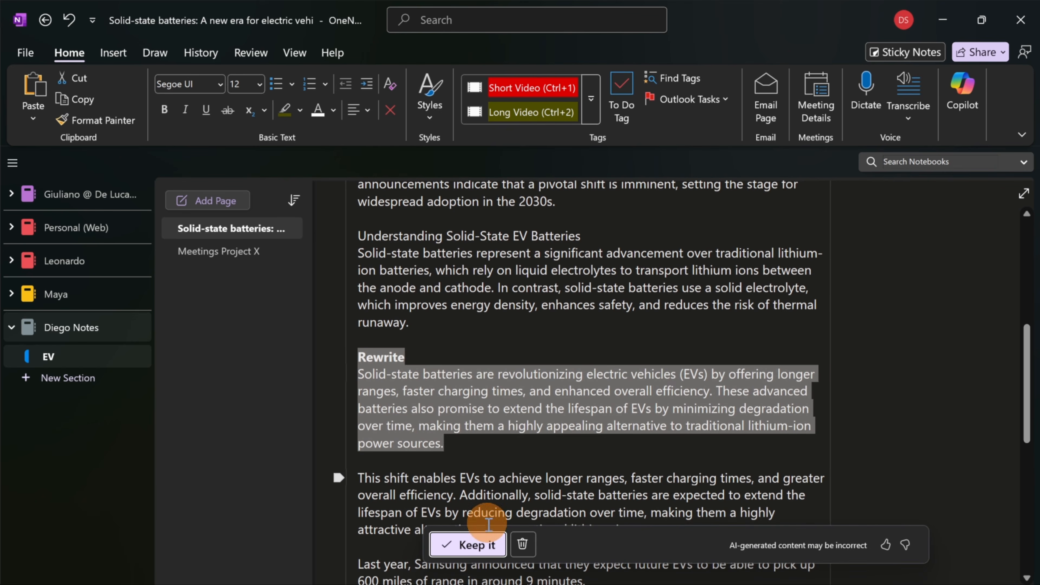
{"action": "left_click", "coordinate": [476, 545]}
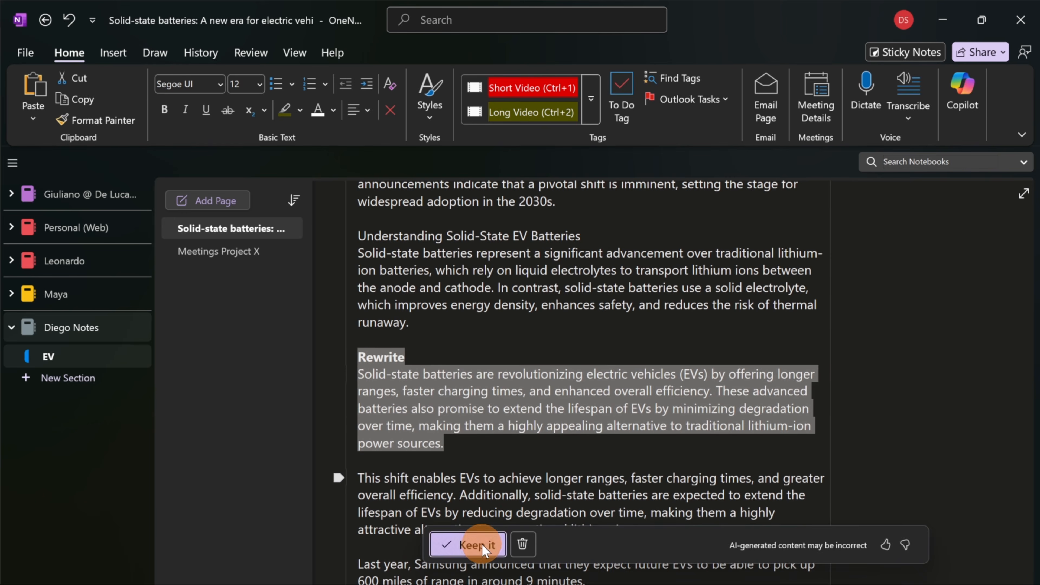
Step: Delete the bold "Rewrite" heading and its line above the rewritten paragraph
{"action": "left_click", "coordinate": [425, 352]}
{"action": "double_click", "coordinate": [425, 352]}
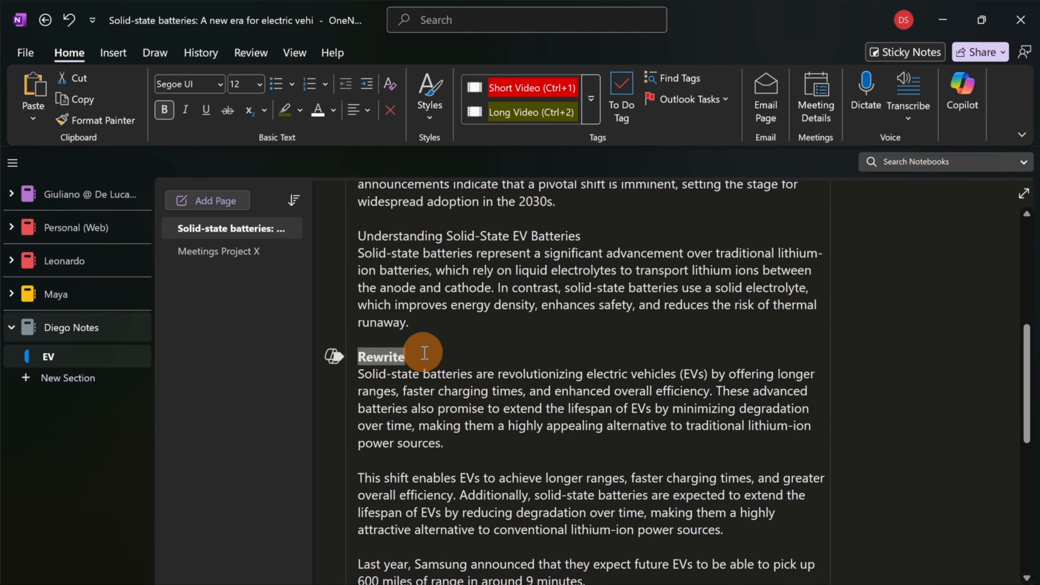
{"action": "key", "text": "BackSpace"}
{"action": "key", "text": "BackSpace"}
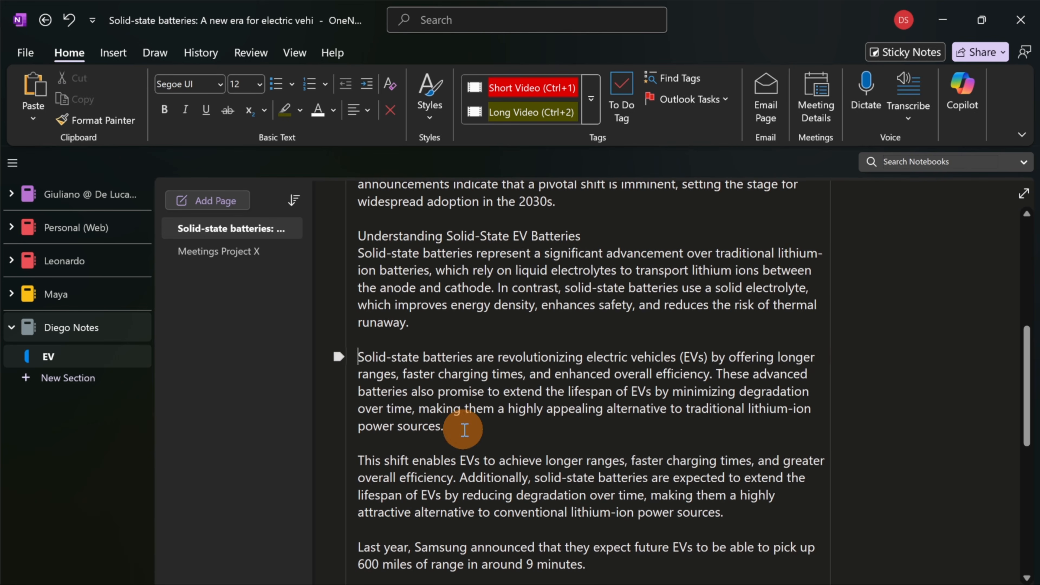
Step: Have Copilot summarize the whole page from the blank line above the opening quote
{"action": "scroll", "coordinate": [454, 303], "scroll_direction": "up", "scroll_amount": 6}
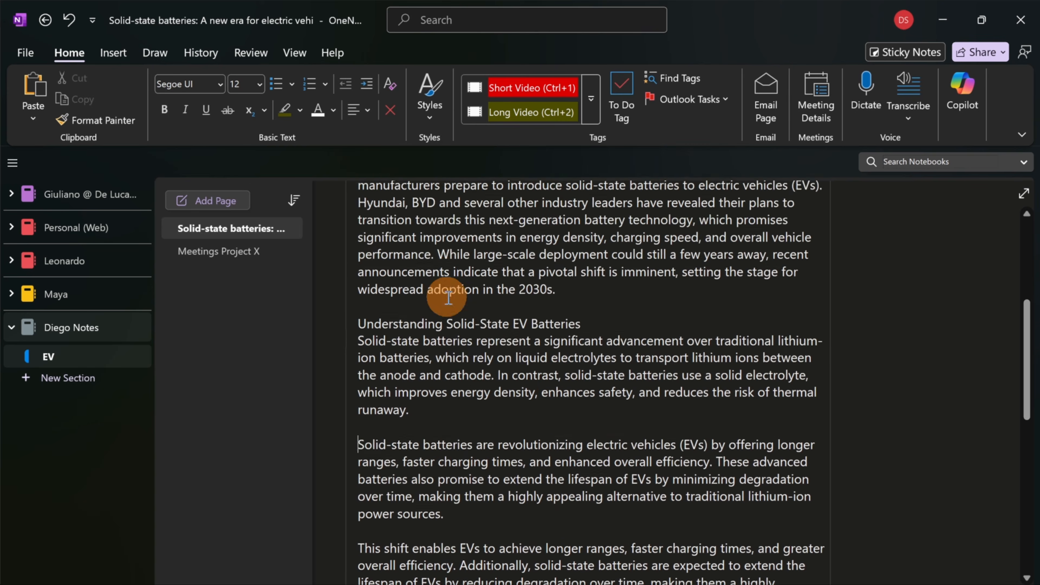
{"action": "scroll", "coordinate": [448, 298], "scroll_direction": "down", "scroll_amount": 4}
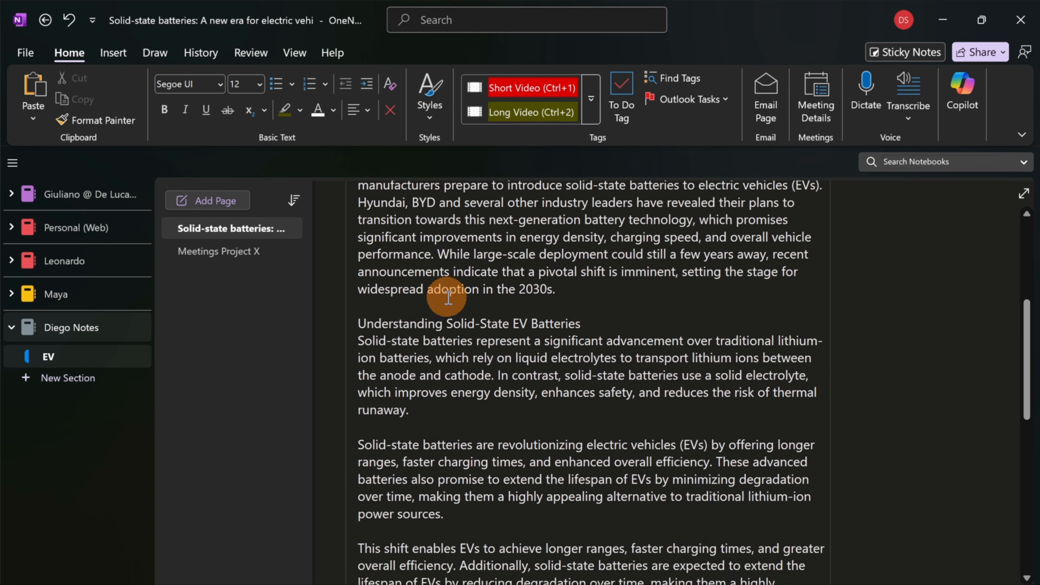
{"action": "scroll", "coordinate": [448, 296], "scroll_direction": "up", "scroll_amount": 6}
{"action": "left_click", "coordinate": [379, 291]}
{"action": "left_click", "coordinate": [333, 291]}
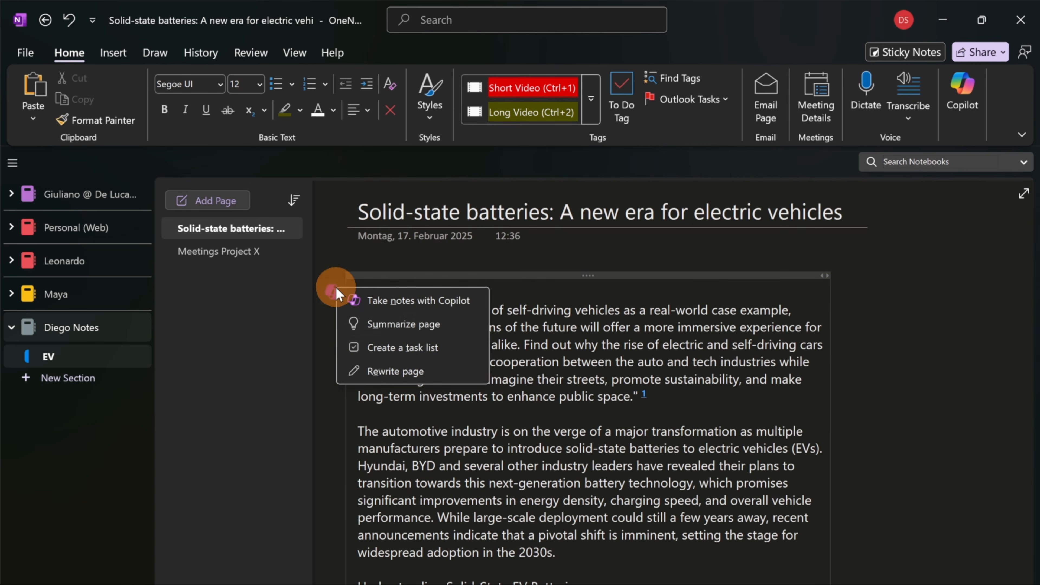
{"action": "left_click", "coordinate": [443, 333]}
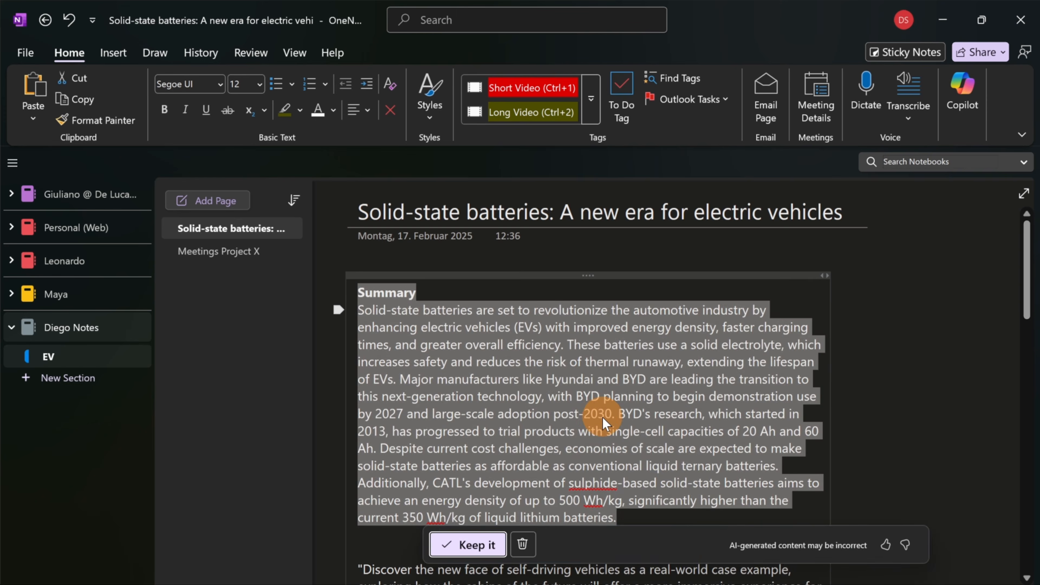
Step: Review the generated summary and the article below it, placing the cursor on the blank line beneath the summary
{"action": "scroll", "coordinate": [604, 418], "scroll_direction": "down", "scroll_amount": 2}
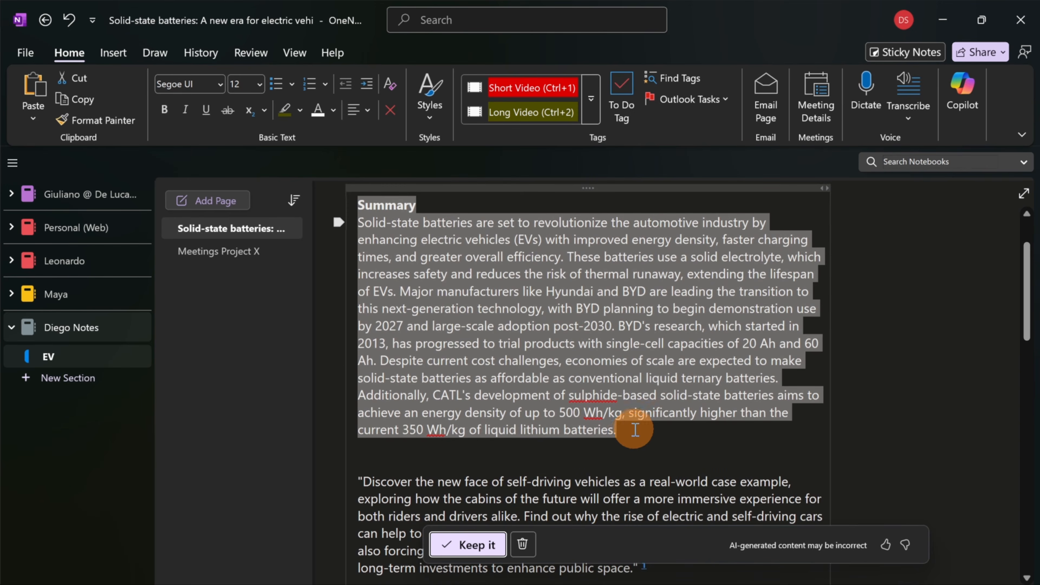
{"action": "left_click", "coordinate": [635, 429]}
{"action": "left_click", "coordinate": [418, 453]}
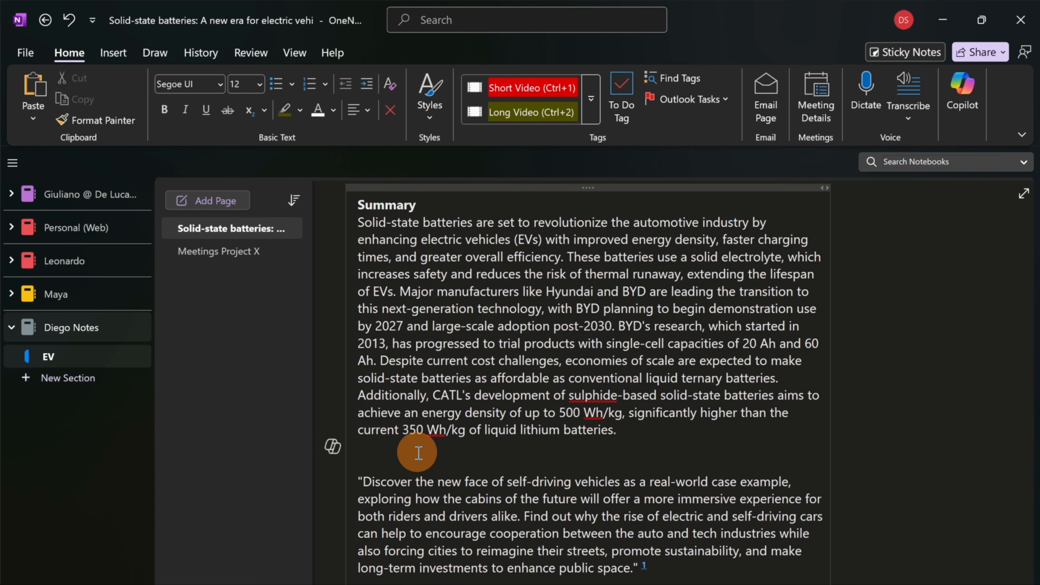
{"action": "scroll", "coordinate": [475, 410], "scroll_direction": "down", "scroll_amount": 9}
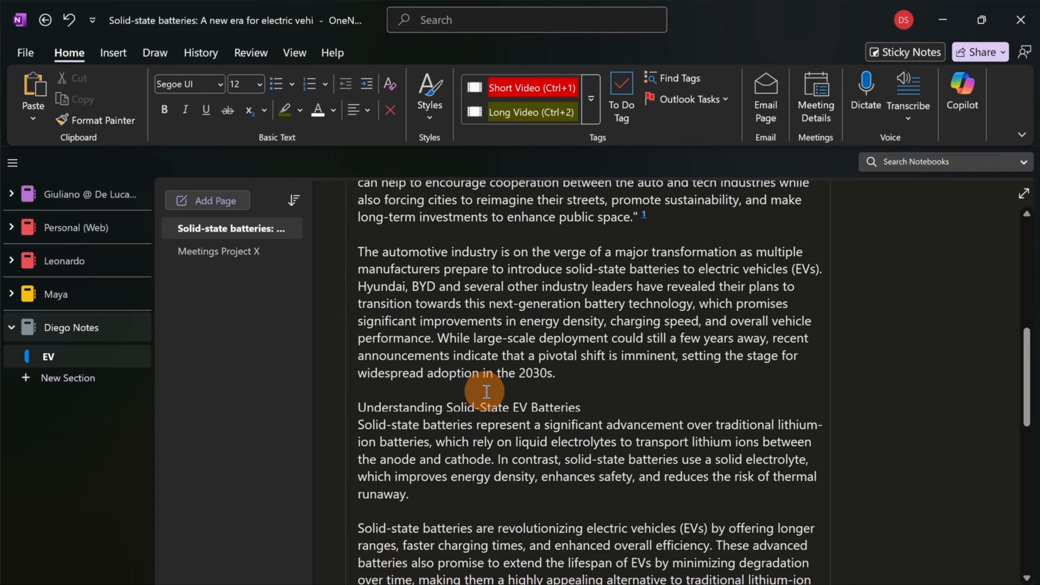
{"action": "scroll", "coordinate": [486, 390], "scroll_direction": "down", "scroll_amount": 12}
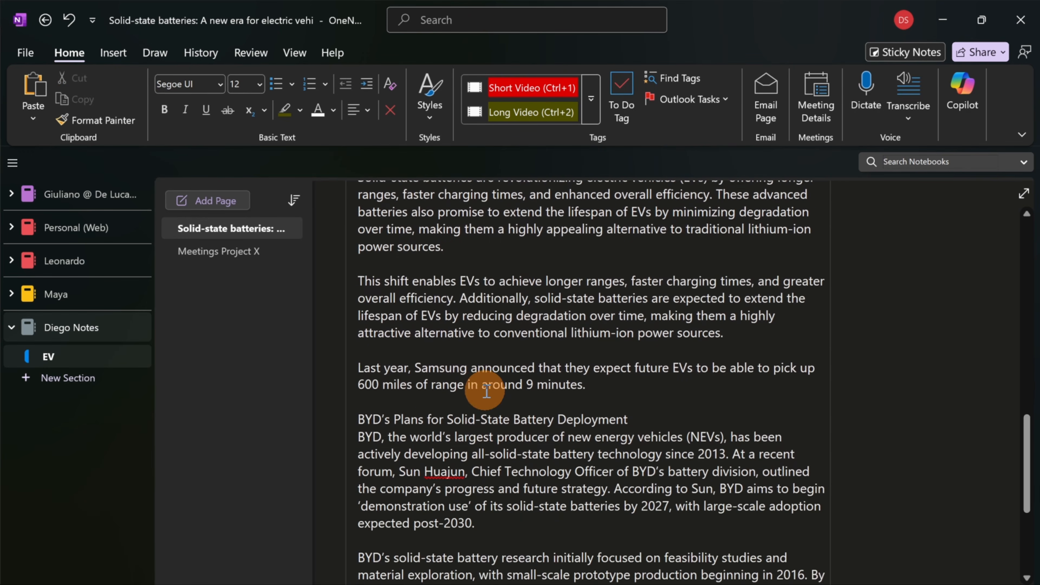
{"action": "scroll", "coordinate": [479, 389], "scroll_direction": "down", "scroll_amount": 9}
{"action": "scroll", "coordinate": [476, 392], "scroll_direction": "up", "scroll_amount": 20}
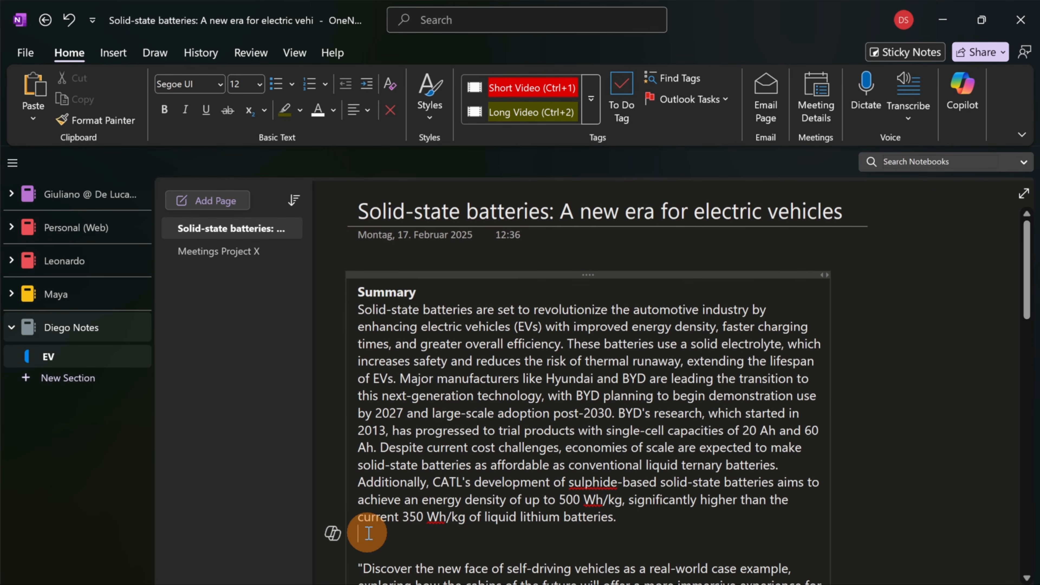
Step: Try a Copilot rewrite of the whole page from the blank line beneath the summary, review the generated text and discard it
{"action": "left_click", "coordinate": [334, 532]}
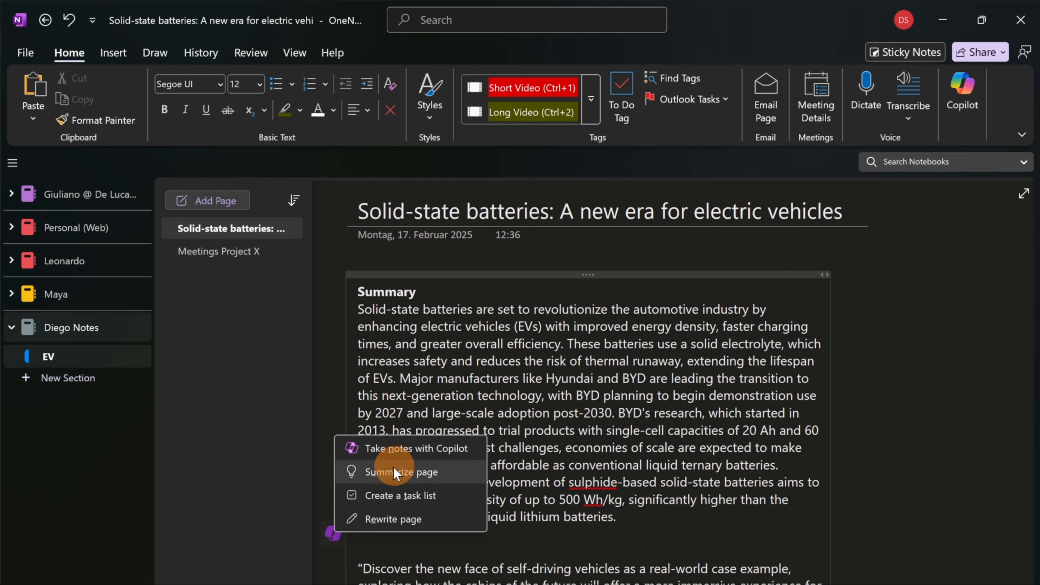
{"action": "left_click", "coordinate": [394, 519]}
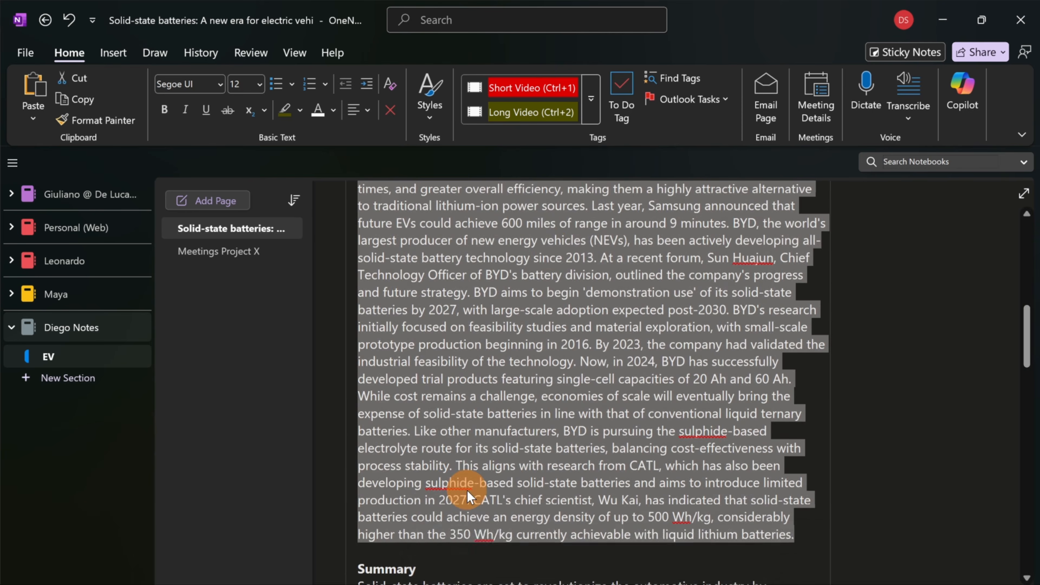
{"action": "scroll", "coordinate": [524, 258], "scroll_direction": "up", "scroll_amount": 12}
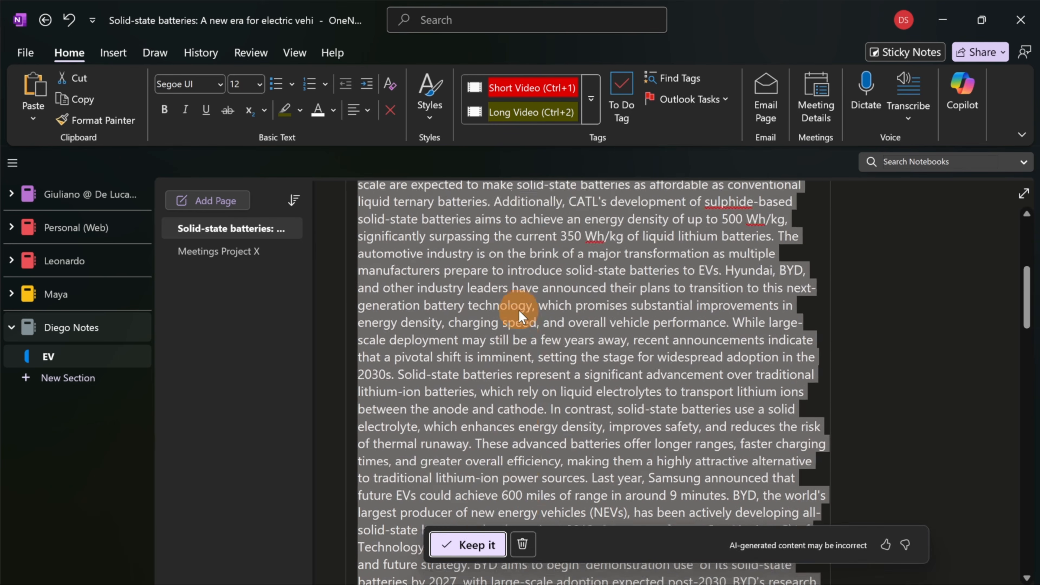
{"action": "scroll", "coordinate": [515, 368], "scroll_direction": "down", "scroll_amount": 12}
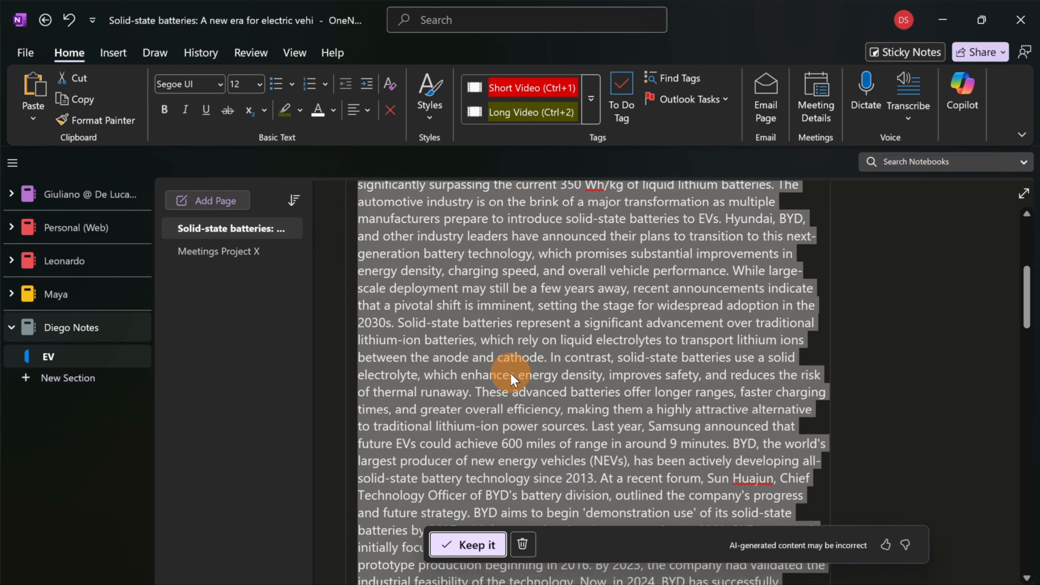
{"action": "scroll", "coordinate": [515, 368], "scroll_direction": "down", "scroll_amount": 3}
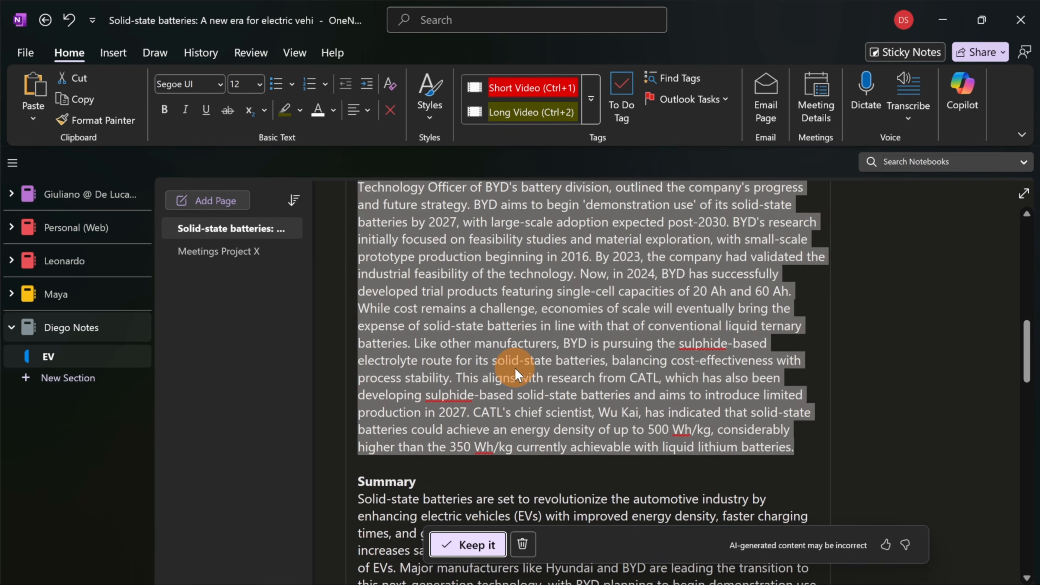
{"action": "left_click", "coordinate": [522, 545]}
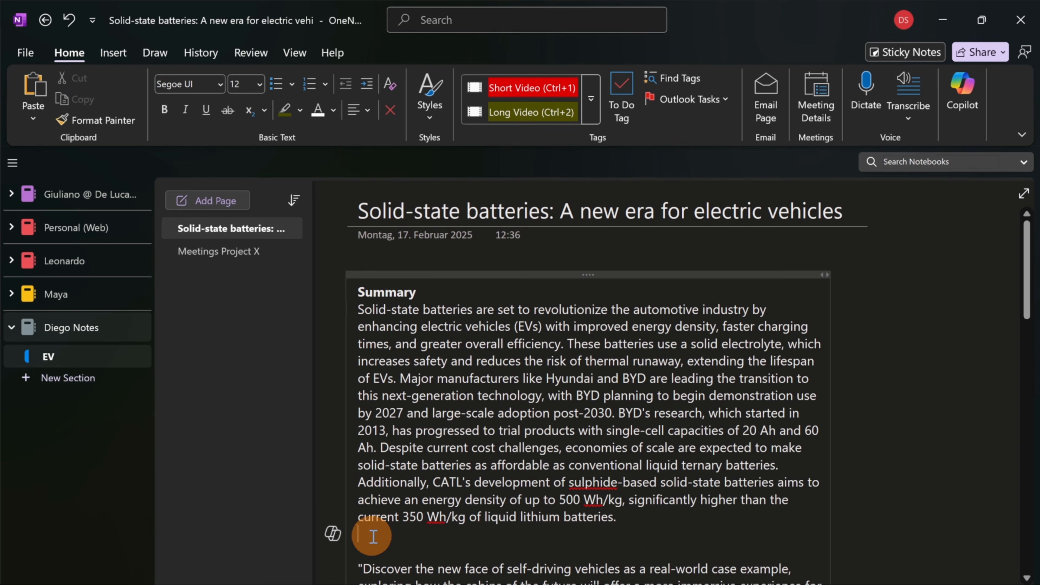
Step: Have Copilot create a task list from the solid-state batteries page at the blank line beneath the summary
{"action": "left_click", "coordinate": [335, 535]}
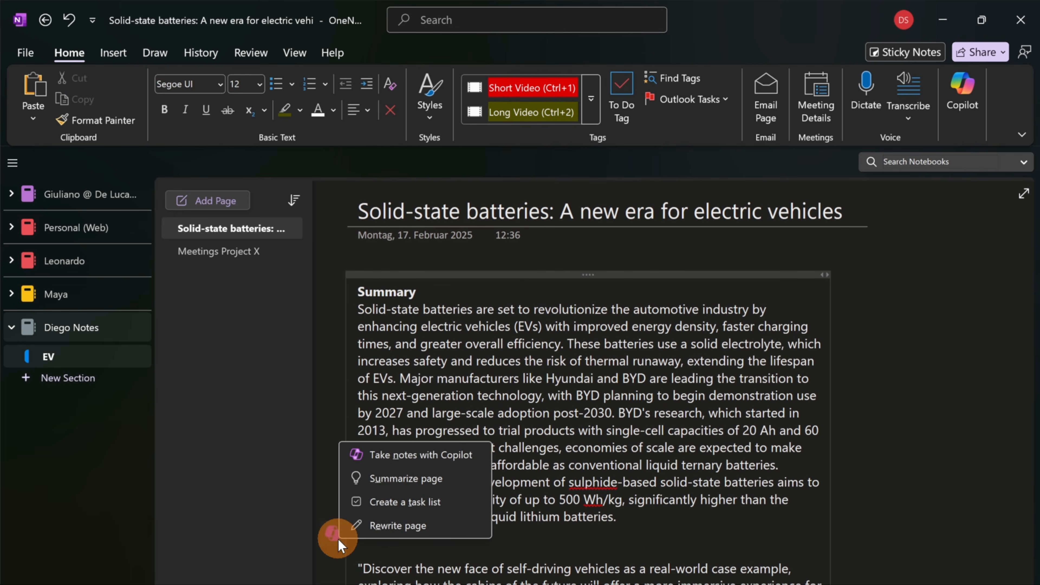
{"action": "left_click", "coordinate": [374, 508]}
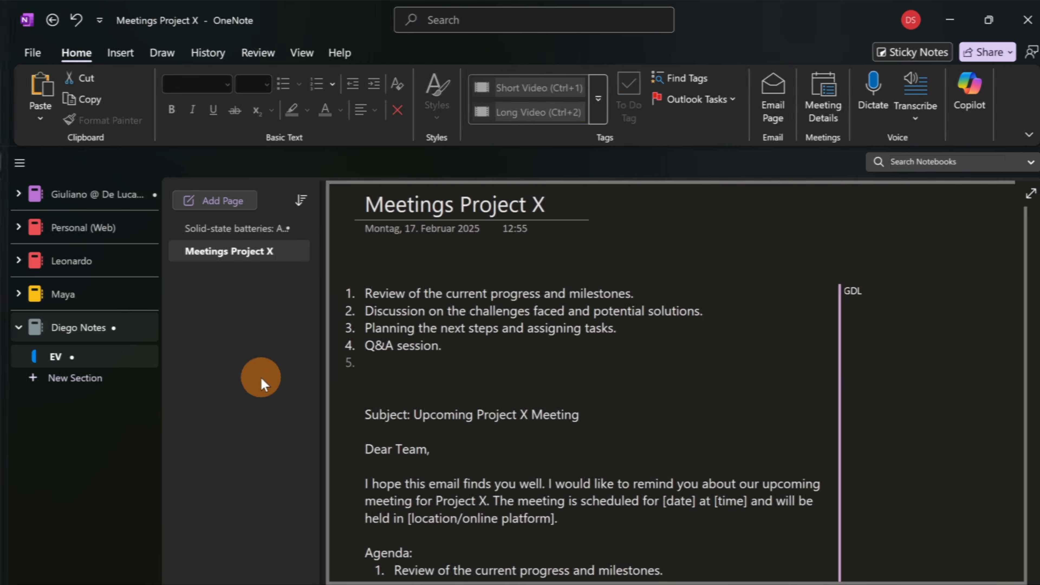
Step: Add a new page to the EV section and title it "Bones"
{"action": "left_click", "coordinate": [223, 206]}
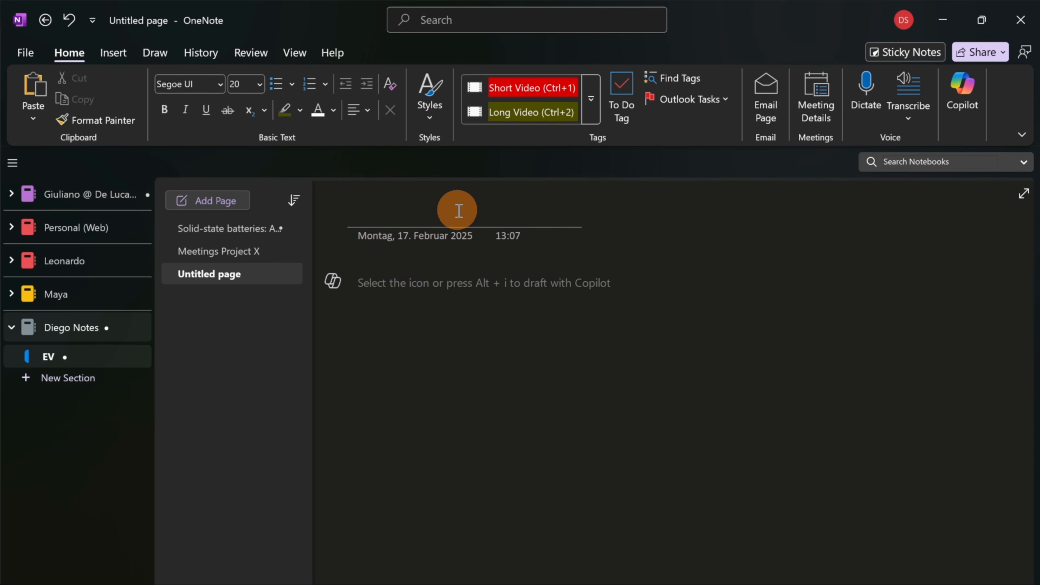
{"action": "type", "text": "N"}
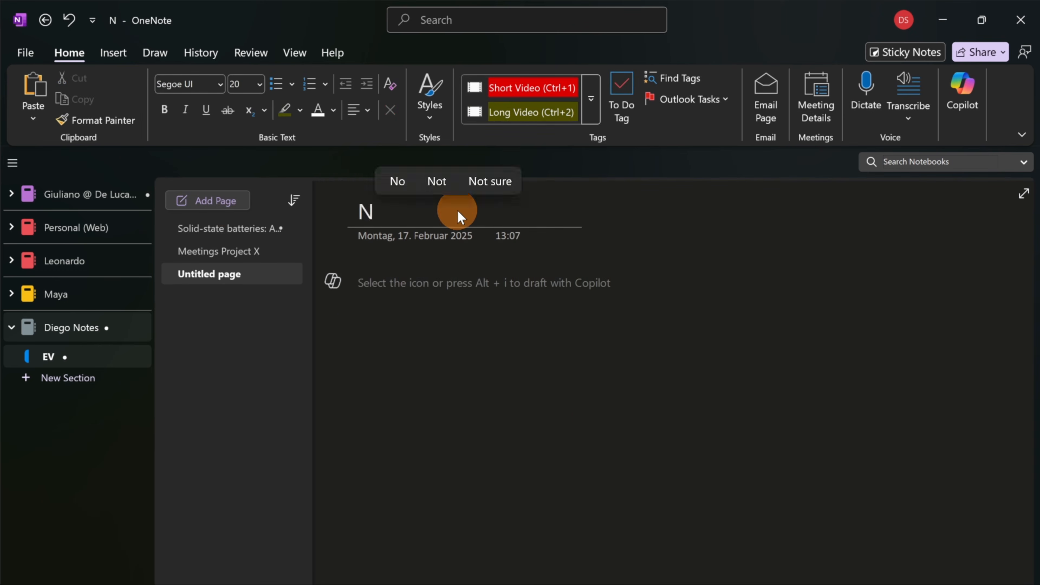
{"action": "key", "text": "BackSpace"}
{"action": "type", "text": "Boens"}
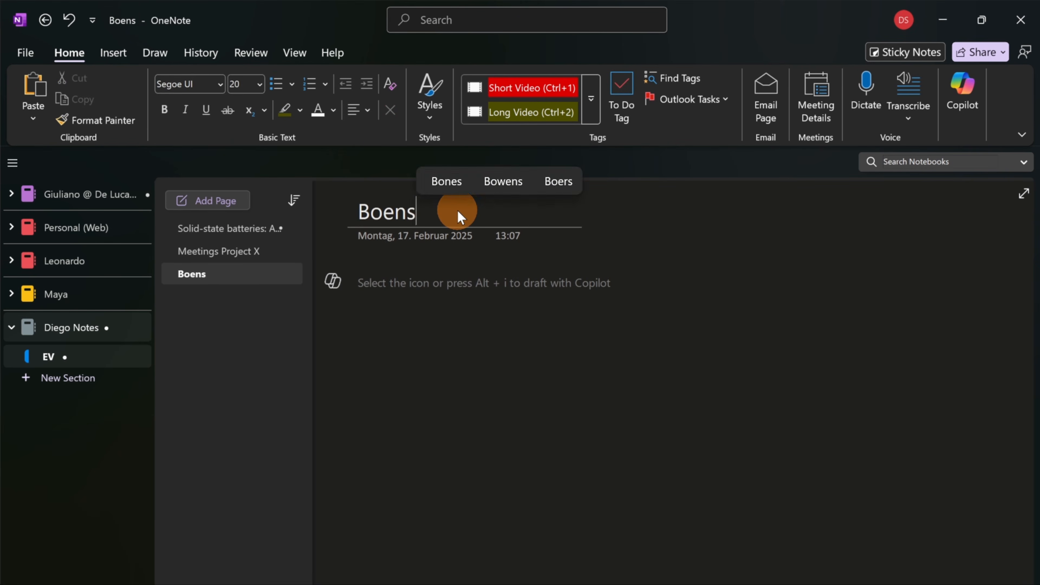
{"action": "key", "text": "BackSpace"}
{"action": "key", "text": "BackSpace"}
{"action": "key", "text": "BackSpace"}
{"action": "type", "text": "nes"}
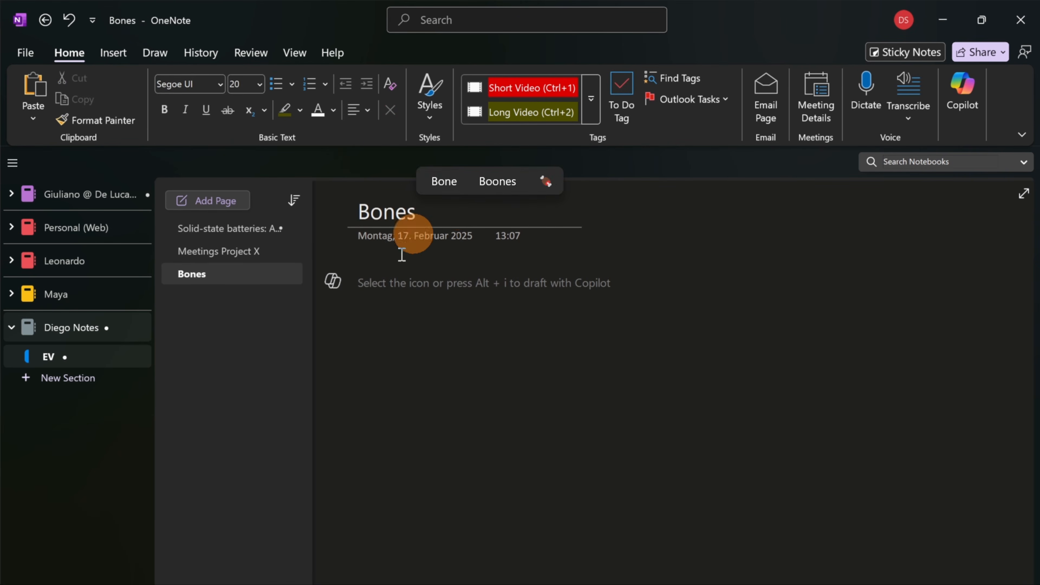
Step: Generate page content with Copilot using the prompt "Could you generate content about human bones I need to get ready for my next test"
{"action": "left_click", "coordinate": [333, 283]}
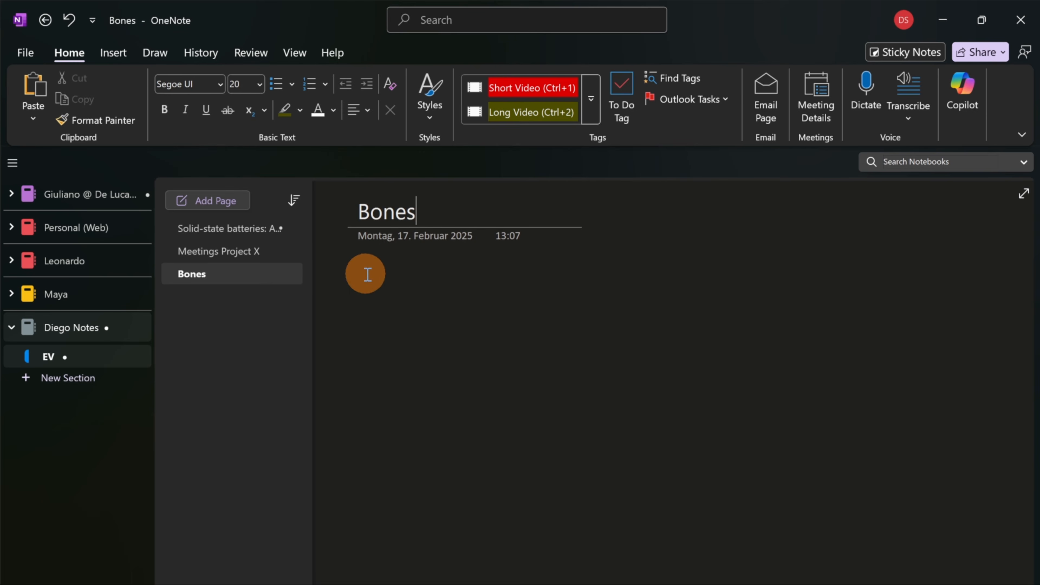
{"action": "left_click", "coordinate": [360, 274]}
{"action": "left_click", "coordinate": [337, 283]}
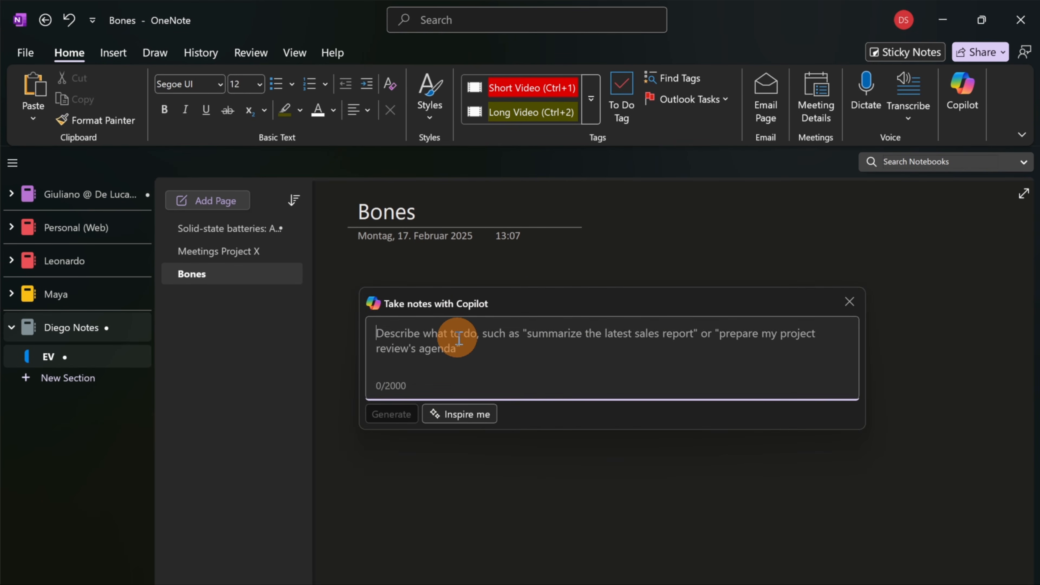
{"action": "type", "text": "Could you generate content about human bones I need to get ready for my next test"}
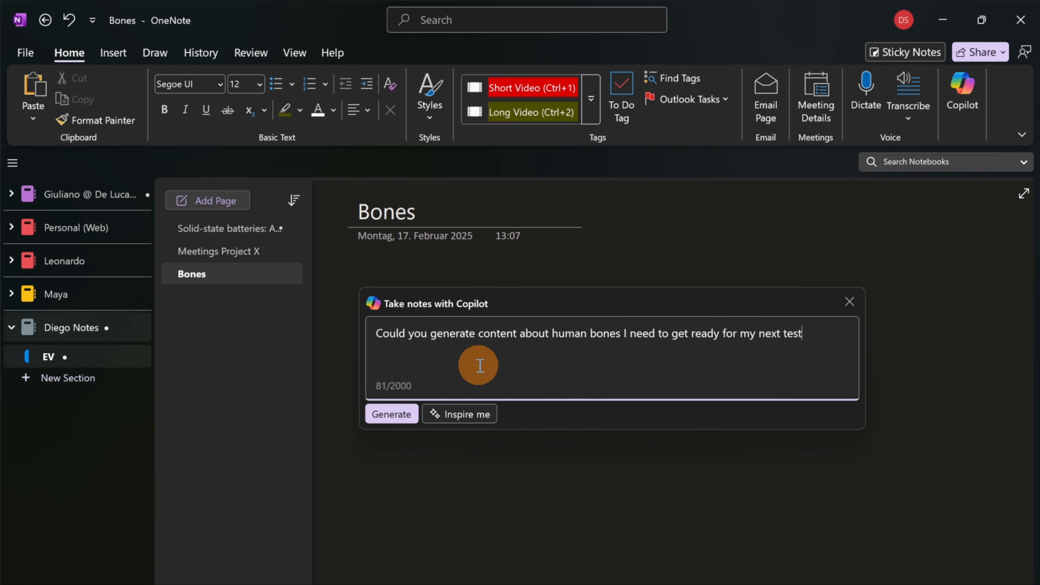
{"action": "left_click", "coordinate": [404, 414]}
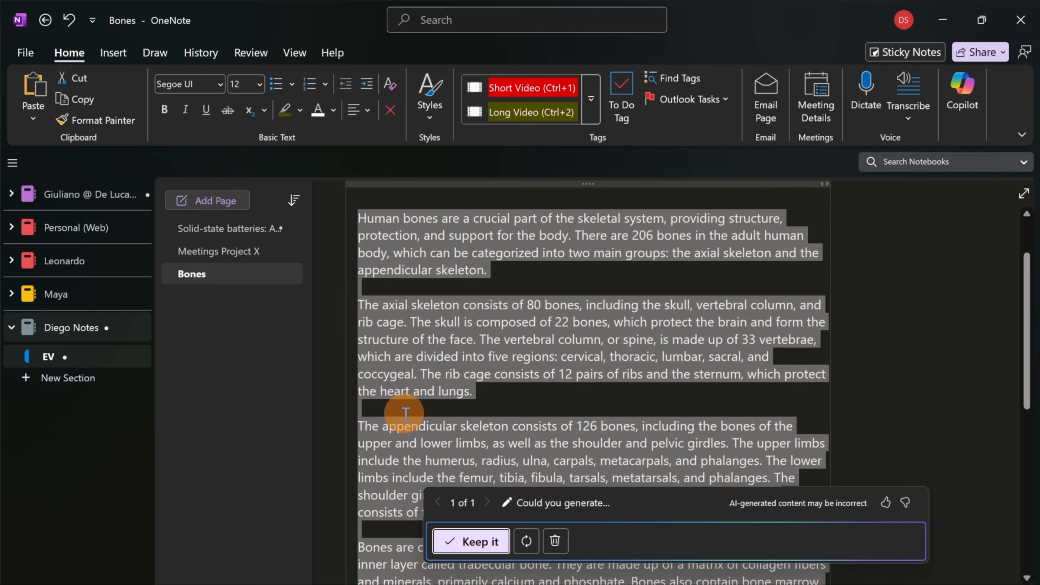
Step: Review the generated text about human bones, keep it on the page and read through it to the final paragraph on bone health
{"action": "scroll", "coordinate": [490, 360], "scroll_direction": "up", "scroll_amount": 3}
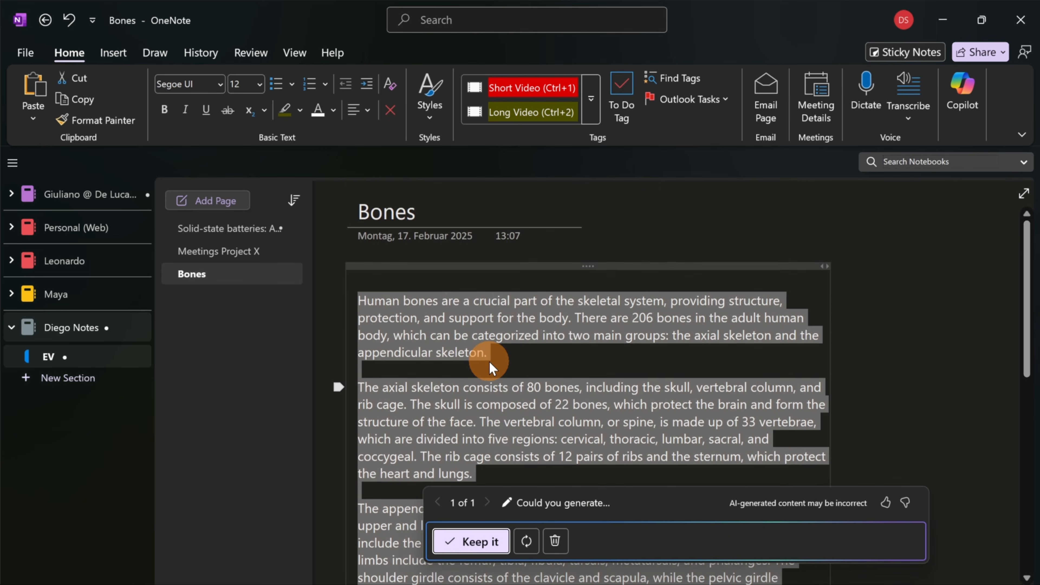
{"action": "left_click", "coordinate": [507, 353]}
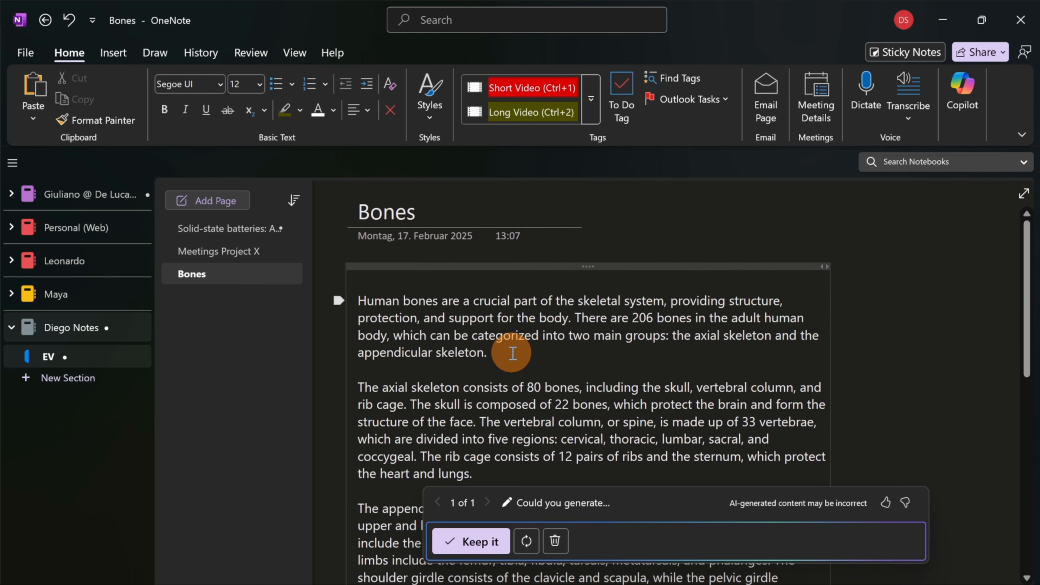
{"action": "scroll", "coordinate": [503, 348], "scroll_direction": "down", "scroll_amount": 6}
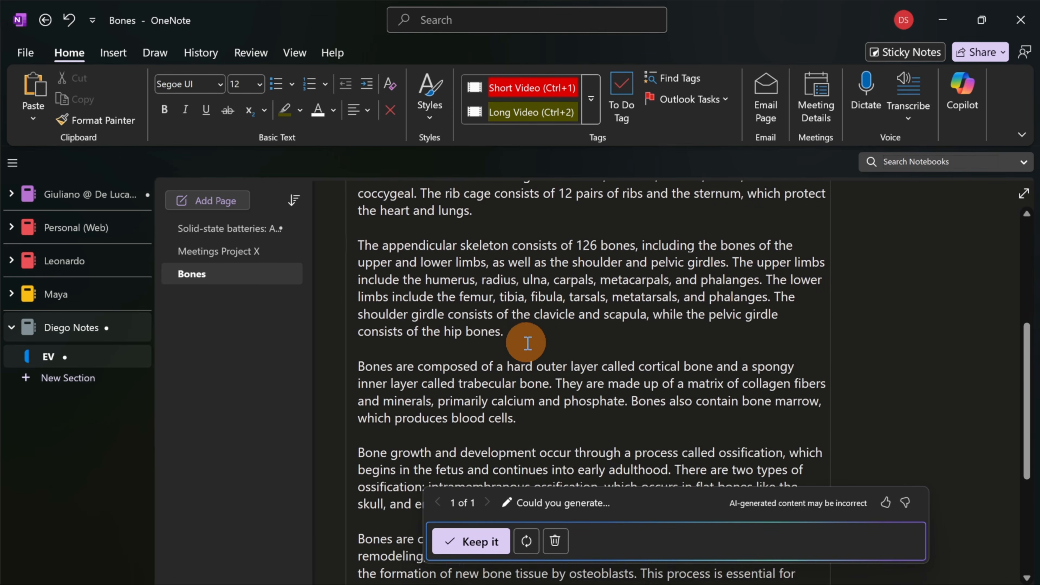
{"action": "left_click", "coordinate": [501, 540]}
{"action": "scroll", "coordinate": [529, 481], "scroll_direction": "down", "scroll_amount": 10}
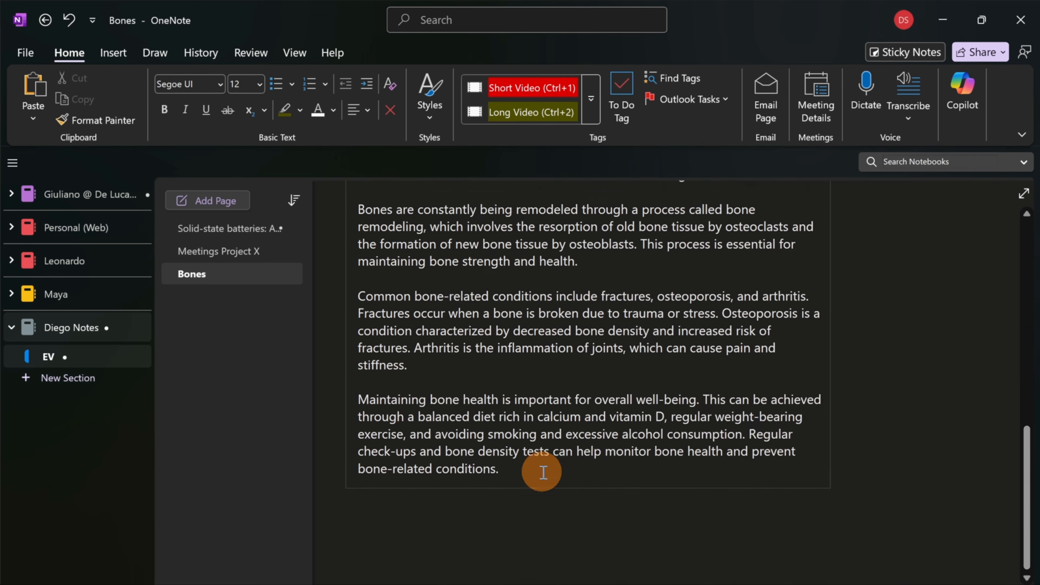
{"action": "scroll", "coordinate": [545, 464], "scroll_direction": "up", "scroll_amount": 10}
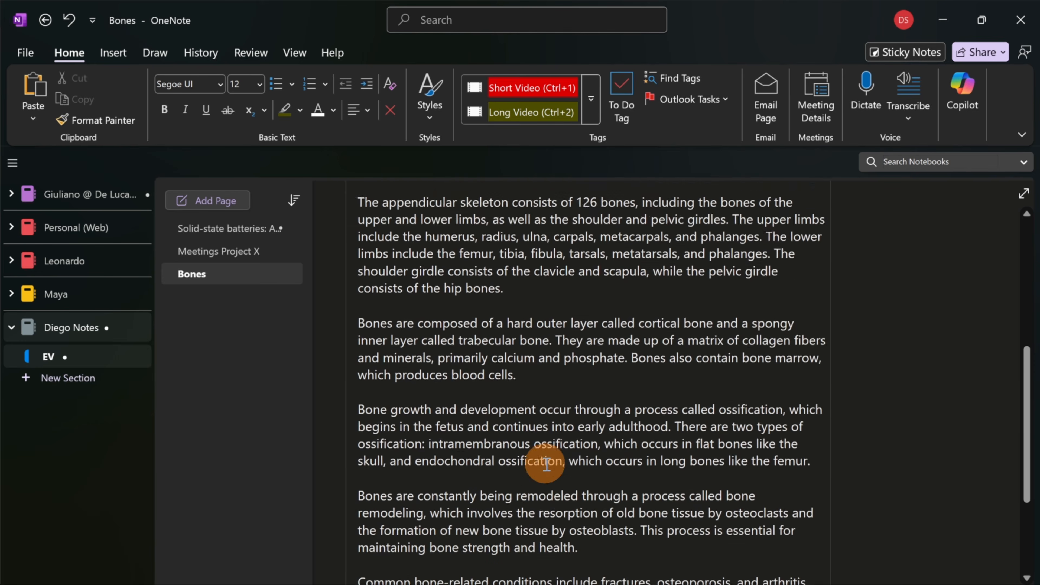
{"action": "scroll", "coordinate": [545, 464], "scroll_direction": "up", "scroll_amount": 6}
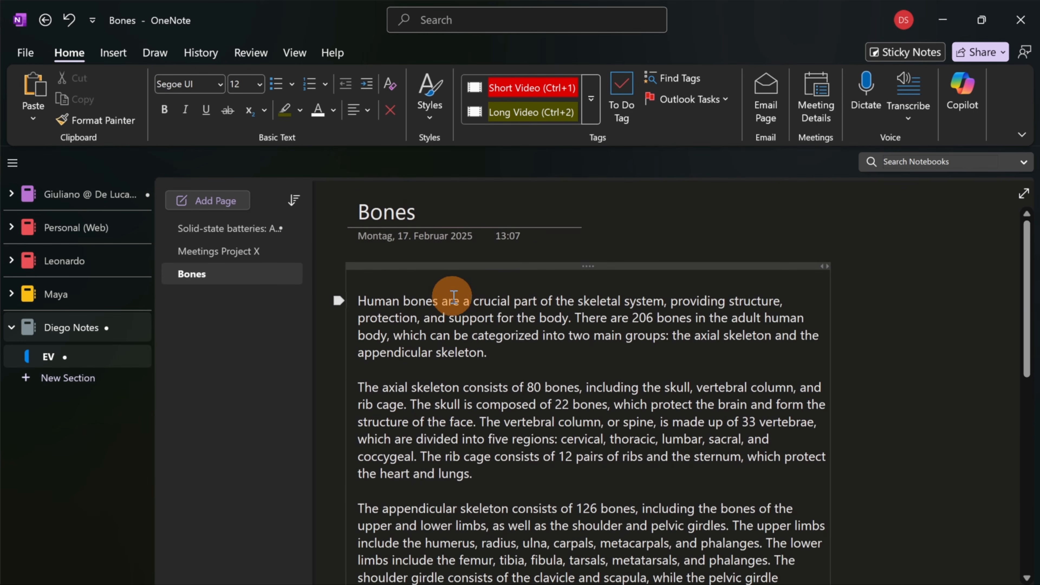